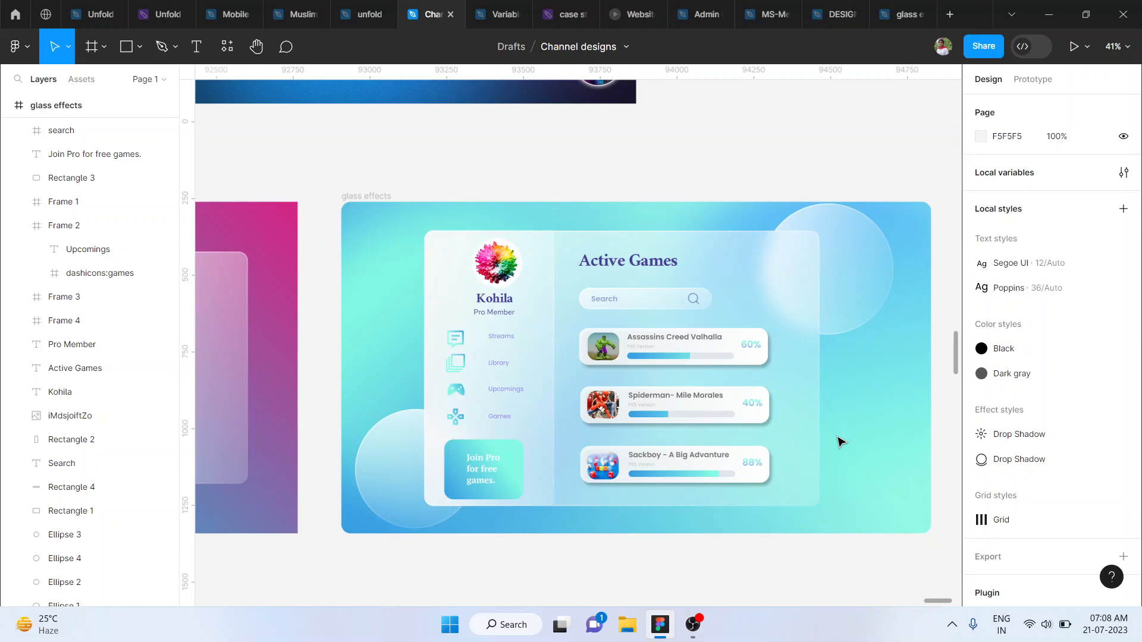
Draw a new frame about 1748 × 1184 directly below the glass effects frame
{"action": "scroll", "coordinate": [840, 442], "scroll_direction": "down", "scroll_amount": 5}
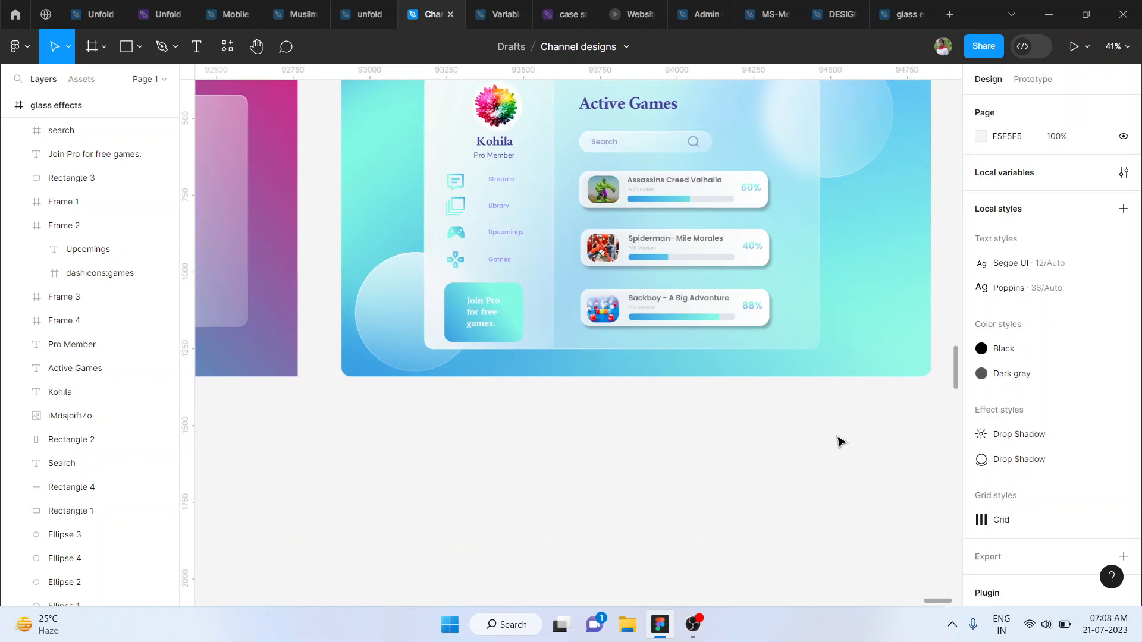
{"action": "scroll", "coordinate": [839, 441], "scroll_direction": "down", "scroll_amount": 5}
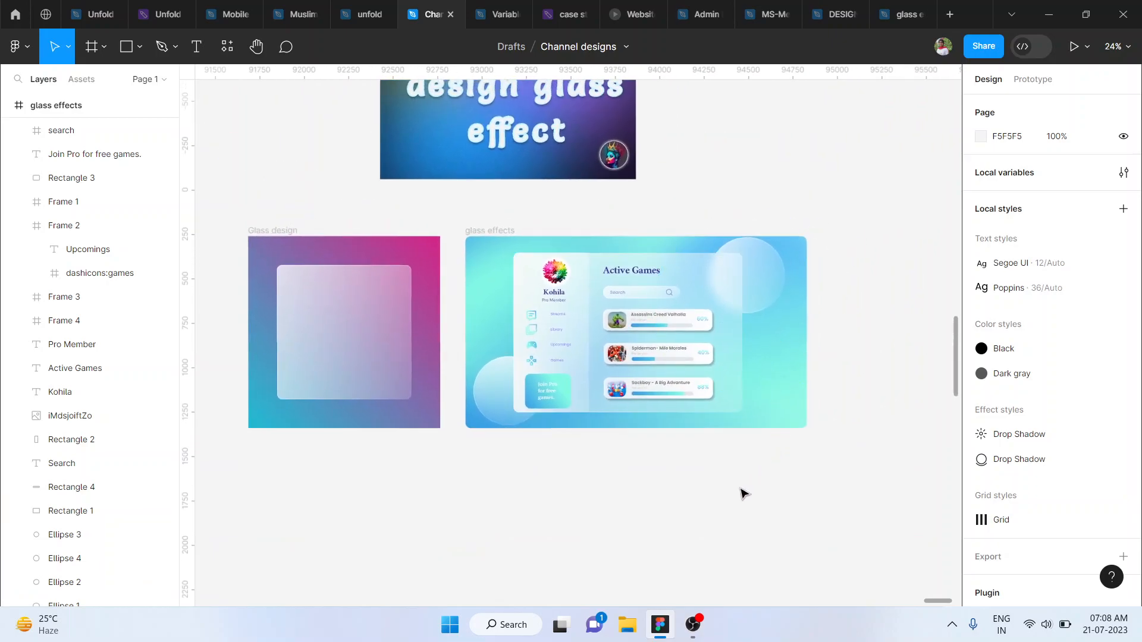
{"action": "scroll", "coordinate": [743, 494], "scroll_direction": "down", "scroll_amount": 1}
{"action": "scroll", "coordinate": [743, 494], "scroll_direction": "left", "scroll_amount": 1}
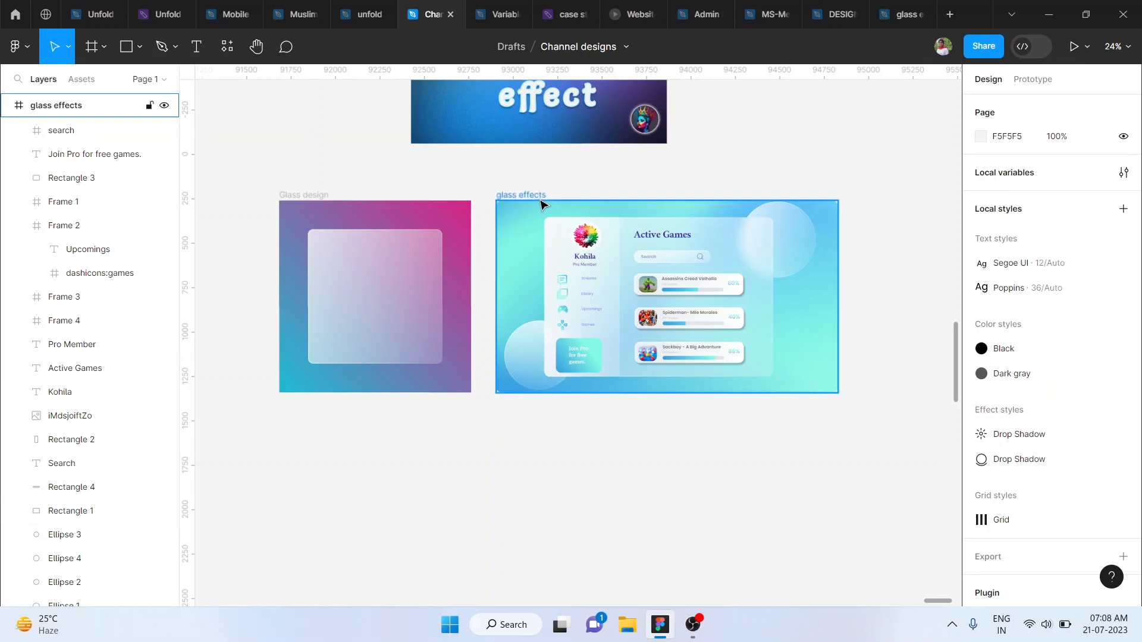
{"action": "key", "text": "f"}
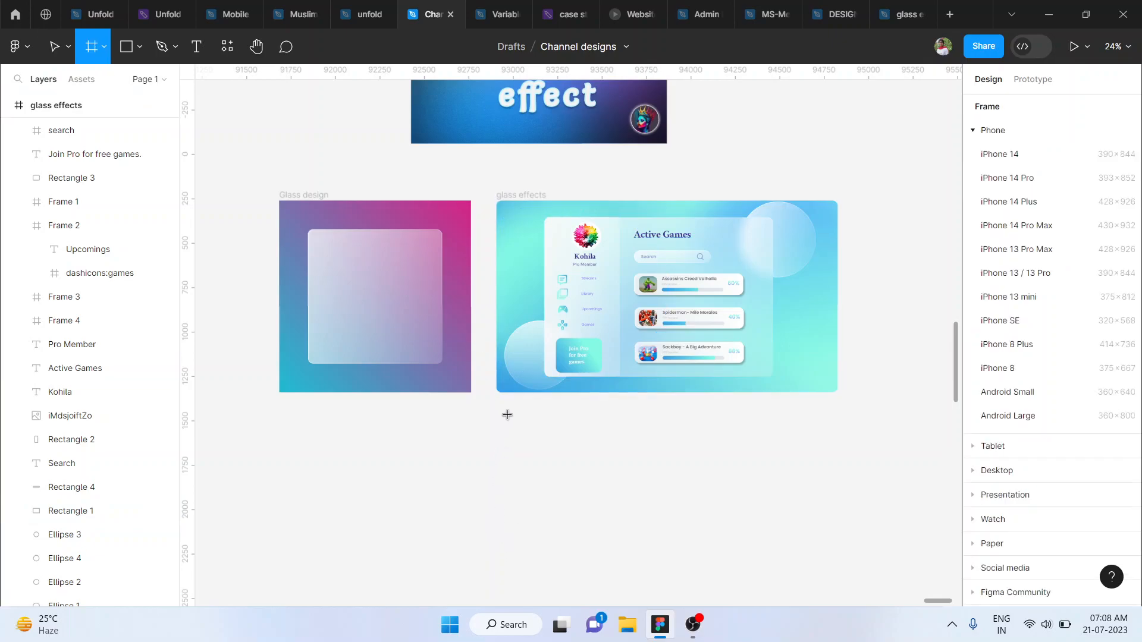
{"action": "left_click_drag", "start_coordinate": [499, 410], "coordinate": [807, 429]}
{"action": "scroll", "coordinate": [808, 430], "scroll_direction": "up", "scroll_amount": 3}
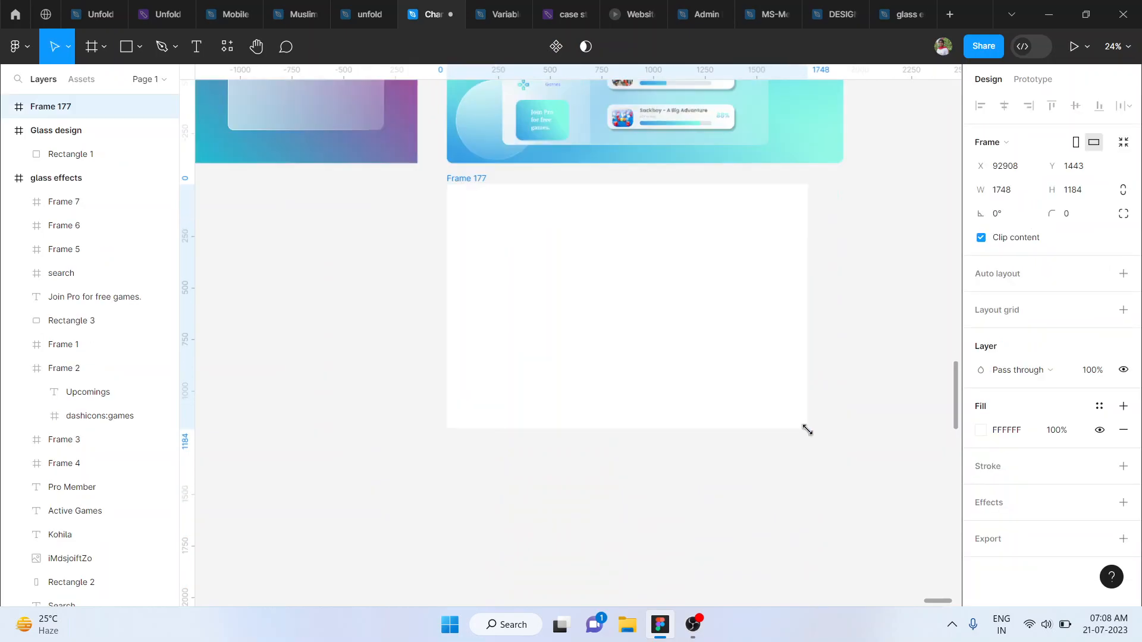
{"action": "scroll", "coordinate": [807, 429], "scroll_direction": "up", "scroll_amount": 3}
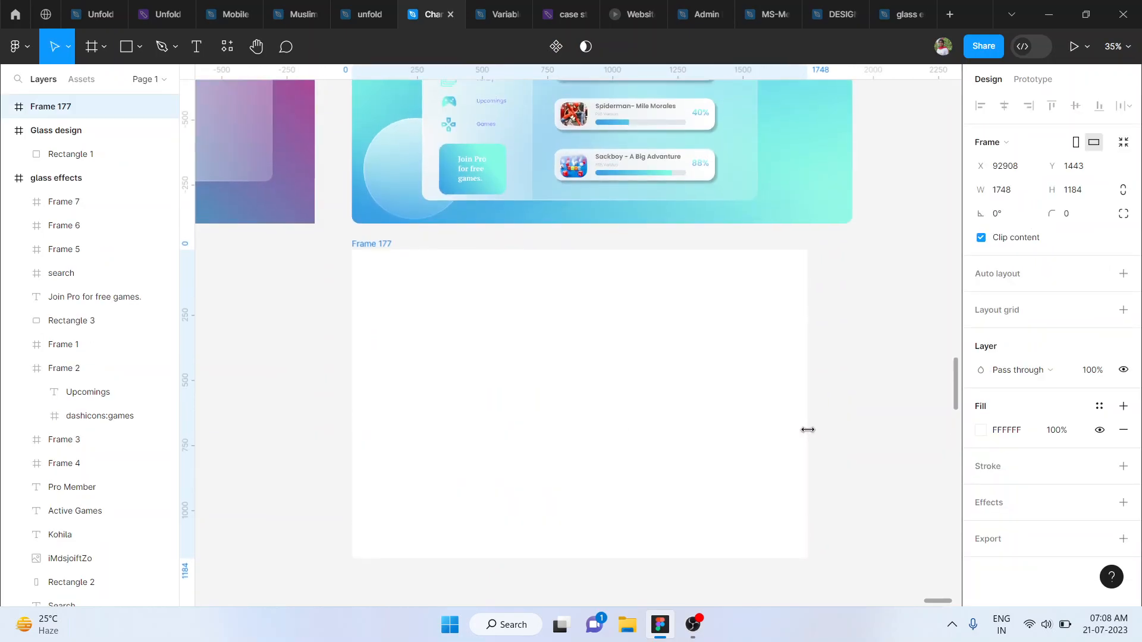
Switch the new frame's fill to a linear gradient and colour its start stop 80F6E4, sampled from the glass effects background
{"action": "left_click", "coordinate": [982, 431]}
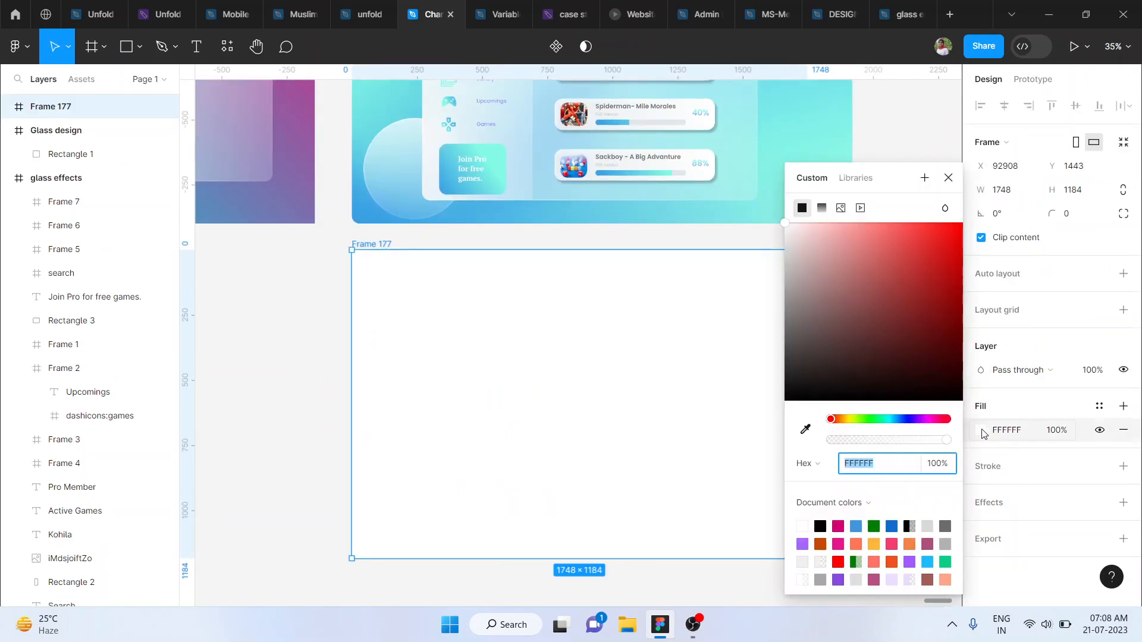
{"action": "left_click", "coordinate": [822, 208]}
{"action": "left_click", "coordinate": [806, 429]}
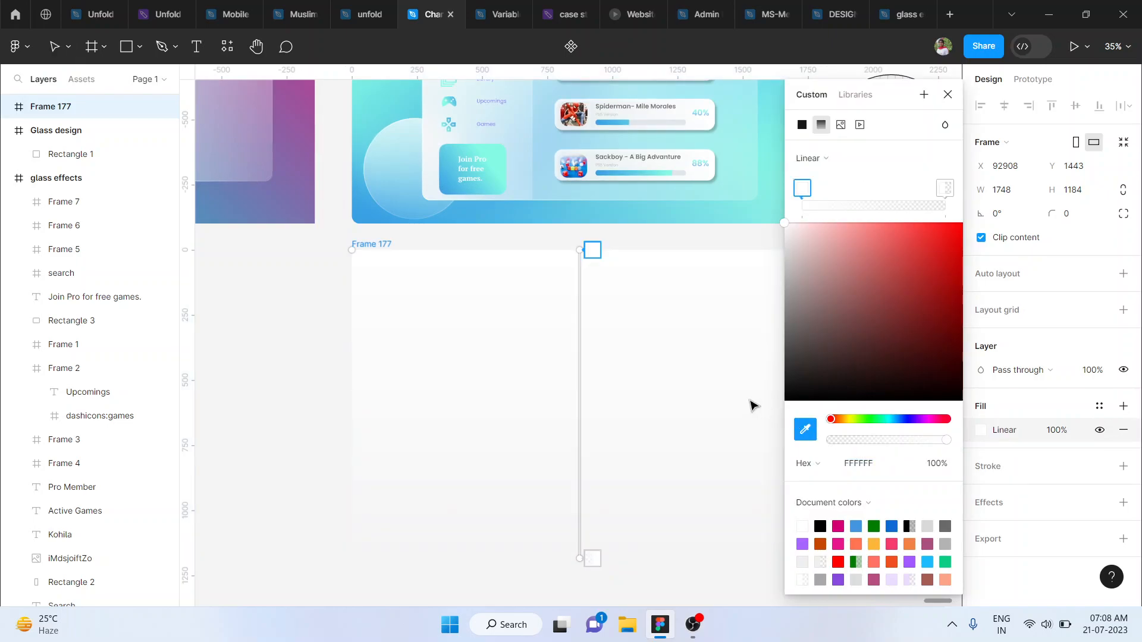
{"action": "scroll", "coordinate": [566, 212], "scroll_direction": "up", "scroll_amount": 5}
{"action": "left_click", "coordinate": [382, 318]}
{"action": "scroll", "coordinate": [380, 325], "scroll_direction": "down", "scroll_amount": 3}
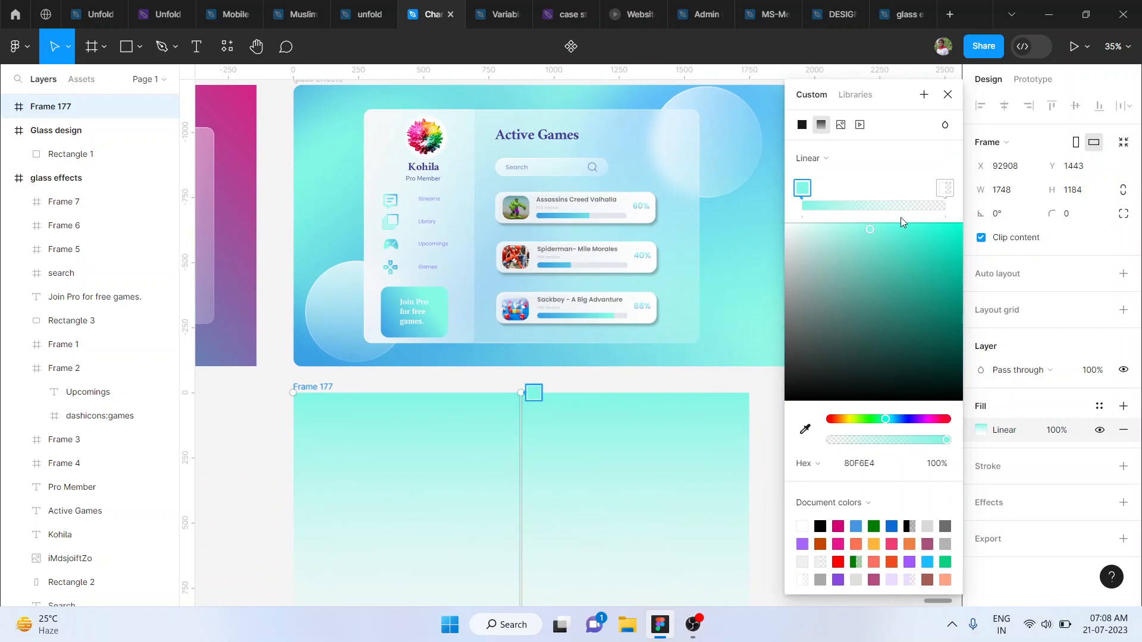
Colour the gradient's end stop 89F6E6 by sampling the lower-right area of the glass effects background
{"action": "left_click", "coordinate": [953, 190]}
{"action": "left_click", "coordinate": [806, 429]}
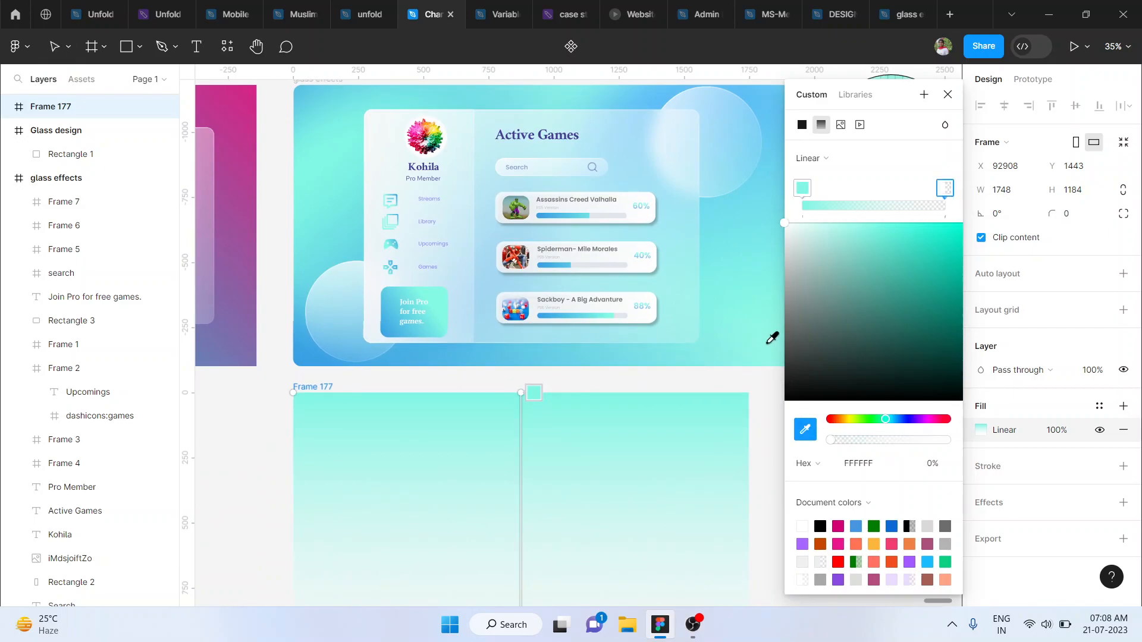
{"action": "left_click", "coordinate": [771, 313]}
{"action": "scroll", "coordinate": [548, 426], "scroll_direction": "down", "scroll_amount": 3}
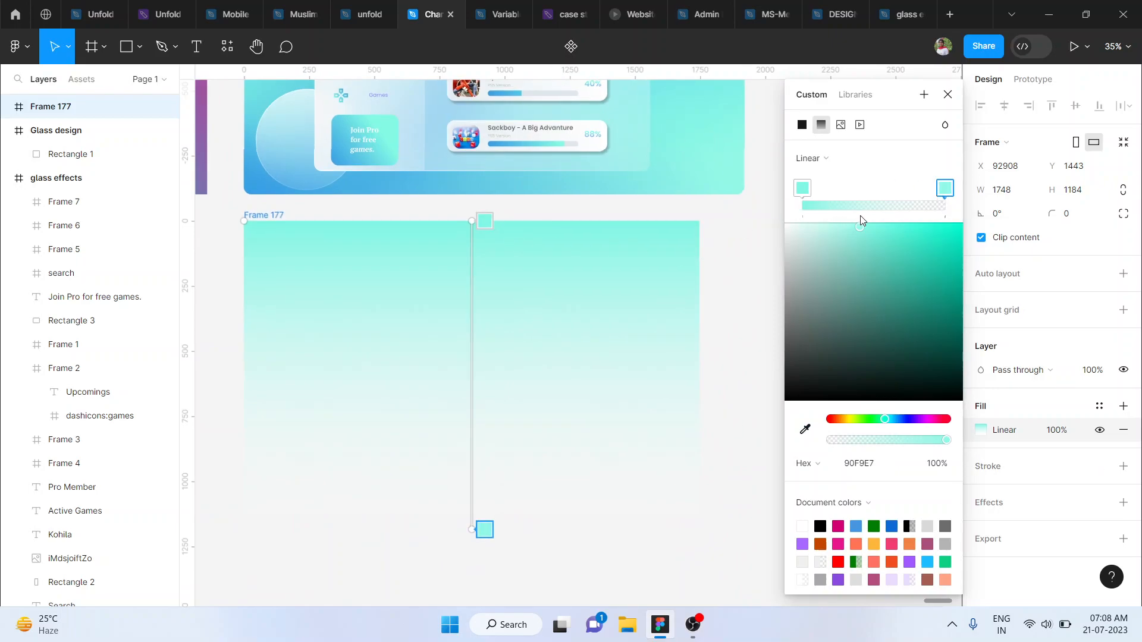
{"action": "left_click", "coordinate": [801, 193]}
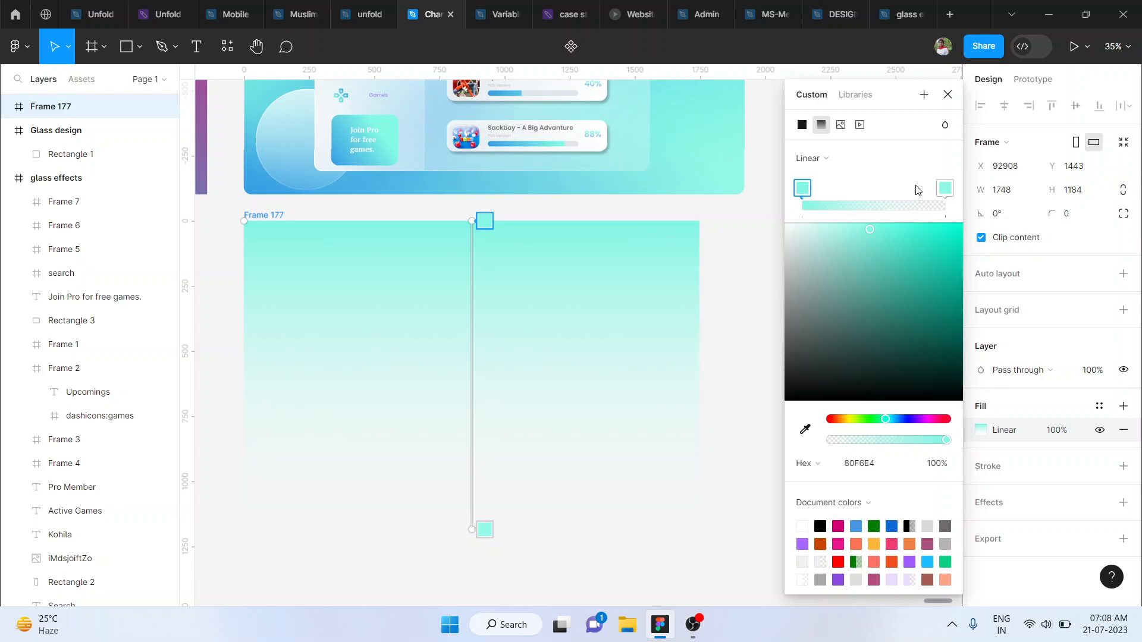
{"action": "left_click", "coordinate": [945, 188]}
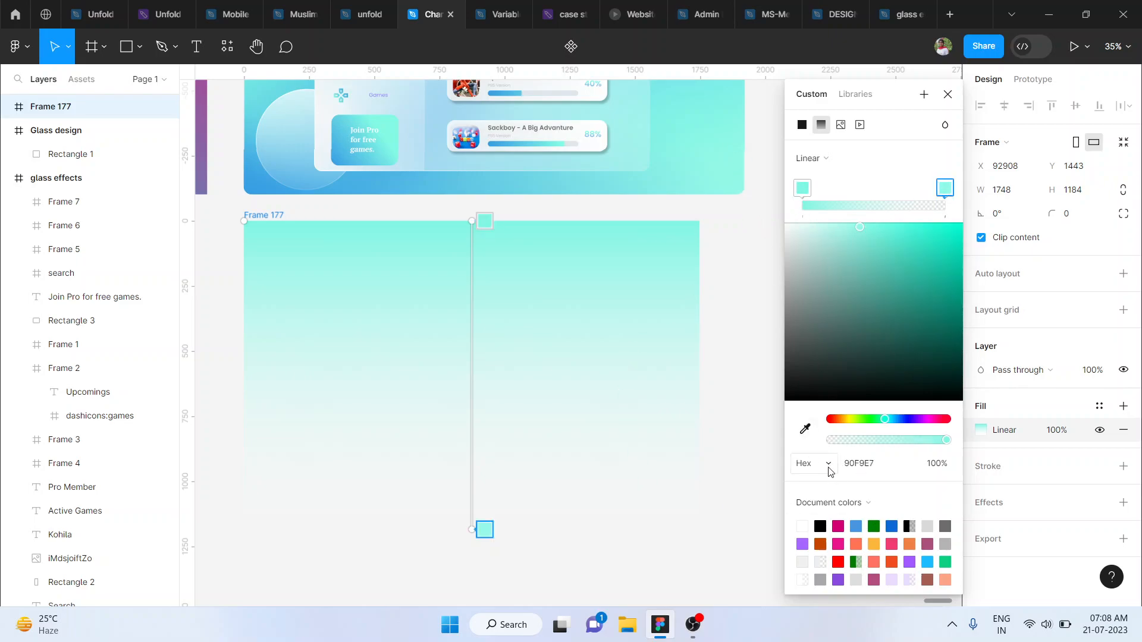
{"action": "left_click", "coordinate": [805, 428]}
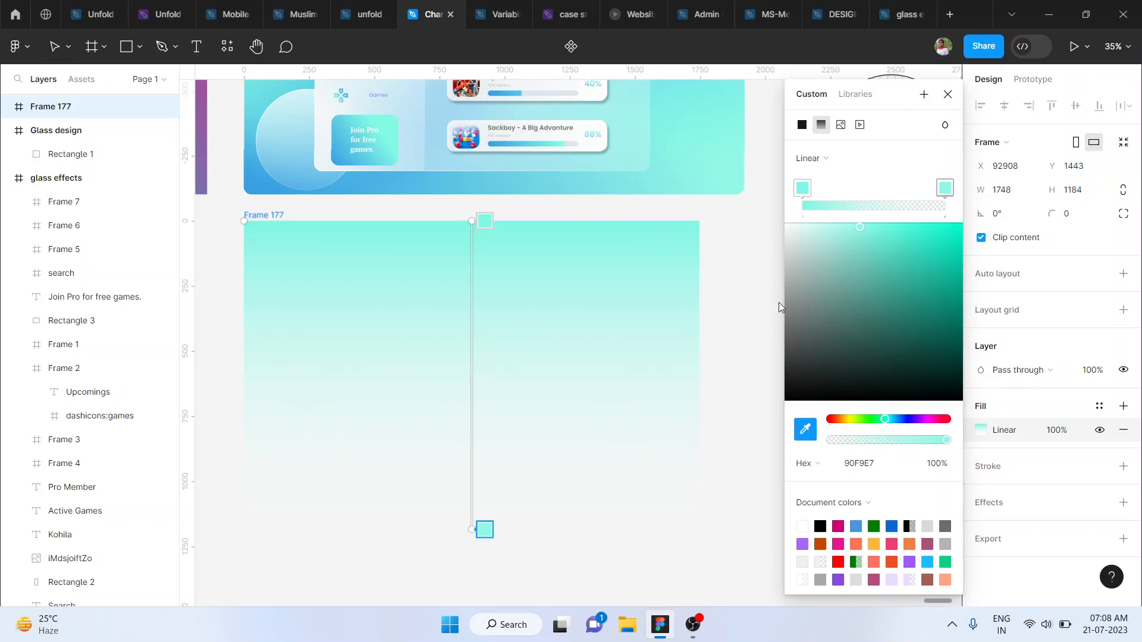
{"action": "left_click", "coordinate": [724, 125]}
{"action": "scroll", "coordinate": [602, 377], "scroll_direction": "up", "scroll_amount": 1}
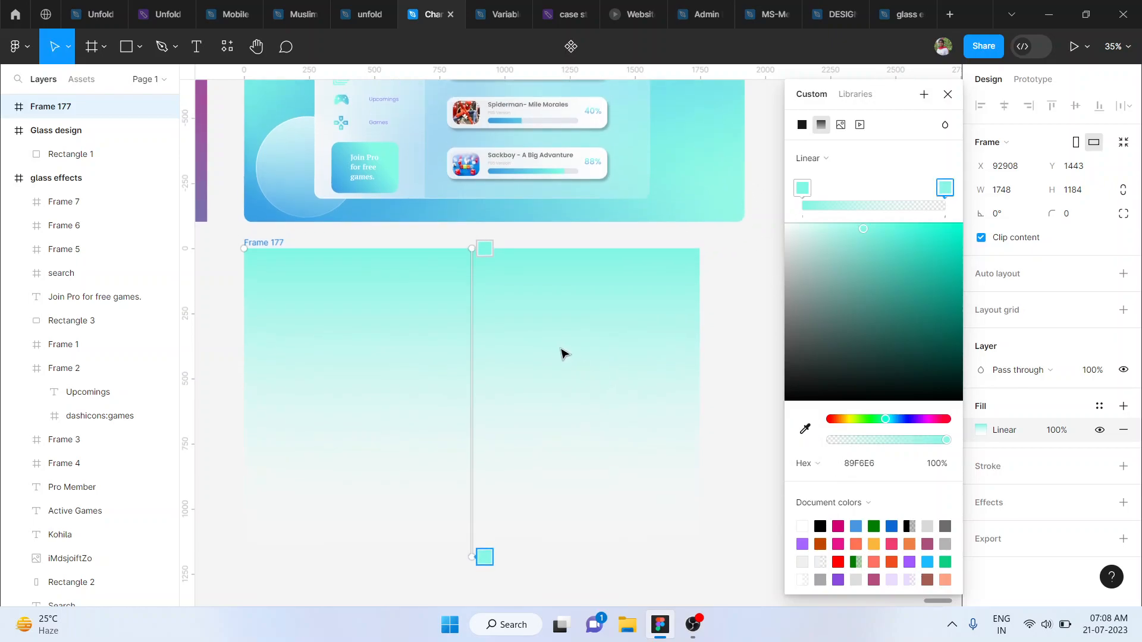
Reorient the frame's gradient diagonally from its upper-left corner towards its lower-right corner, and close the fill settings
{"action": "left_click_drag", "start_coordinate": [471, 249], "coordinate": [244, 248]}
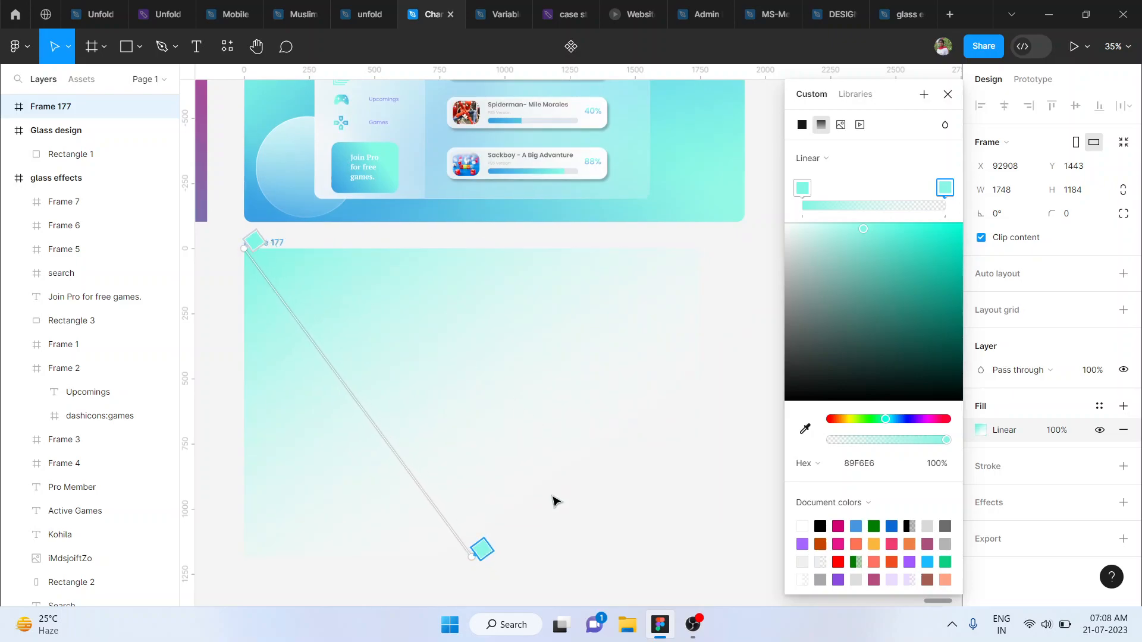
{"action": "left_click_drag", "start_coordinate": [472, 558], "coordinate": [688, 479]}
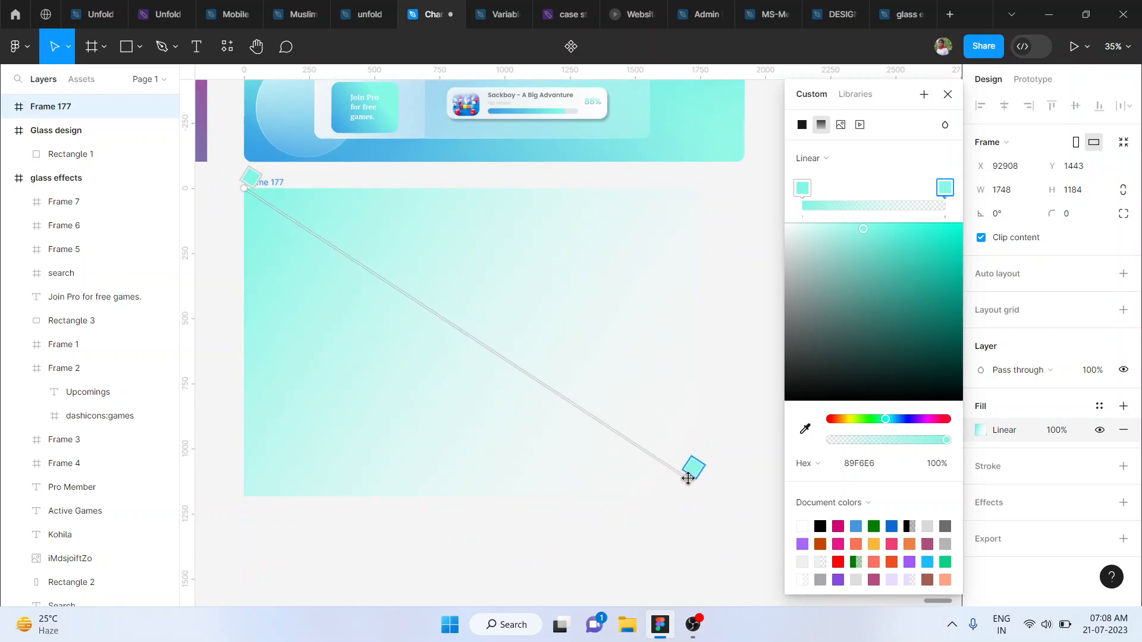
{"action": "left_click_drag", "start_coordinate": [926, 446], "coordinate": [951, 440]}
{"action": "left_click", "coordinate": [949, 94]}
{"action": "left_click", "coordinate": [785, 357]}
{"action": "scroll", "coordinate": [791, 356], "scroll_direction": "down", "scroll_amount": 3}
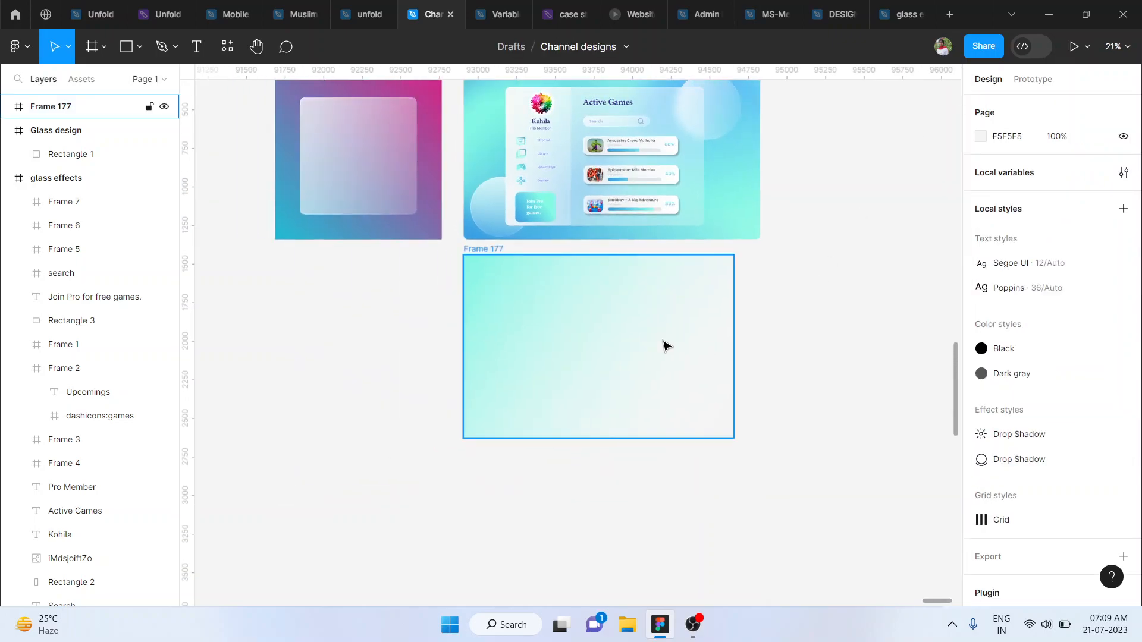
Remove the gradient fill from the new frame and add a fresh white FFFFFF fill
{"action": "left_click", "coordinate": [664, 347]}
{"action": "scroll", "coordinate": [773, 375], "scroll_direction": "up", "scroll_amount": 1}
{"action": "left_click", "coordinate": [980, 430]}
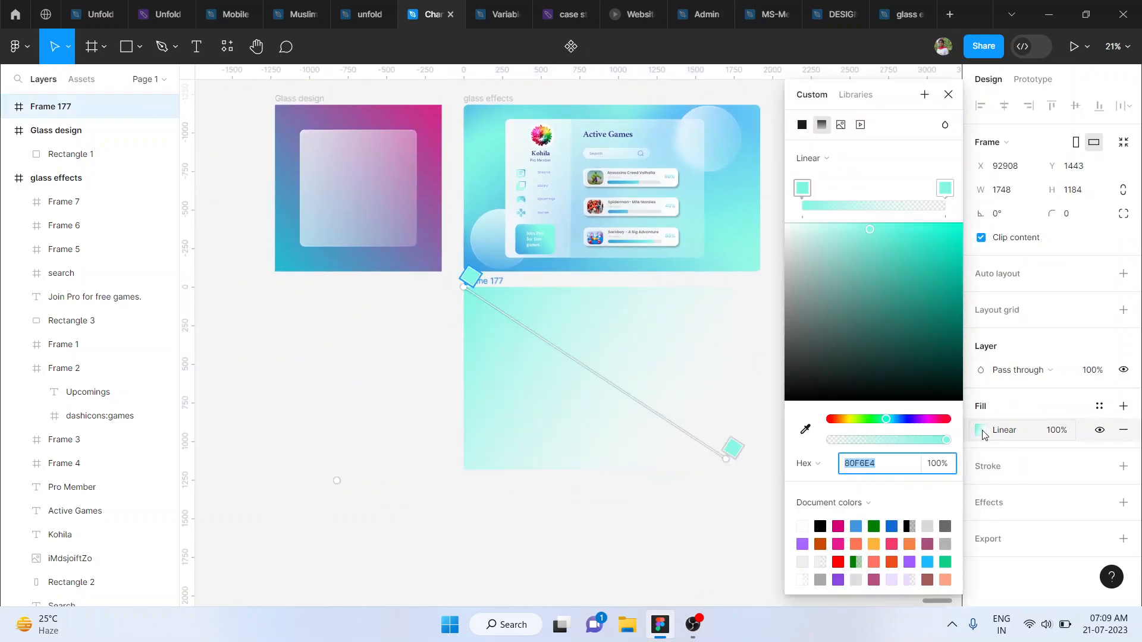
{"action": "left_click", "coordinate": [1123, 434]}
{"action": "left_click", "coordinate": [1123, 433]}
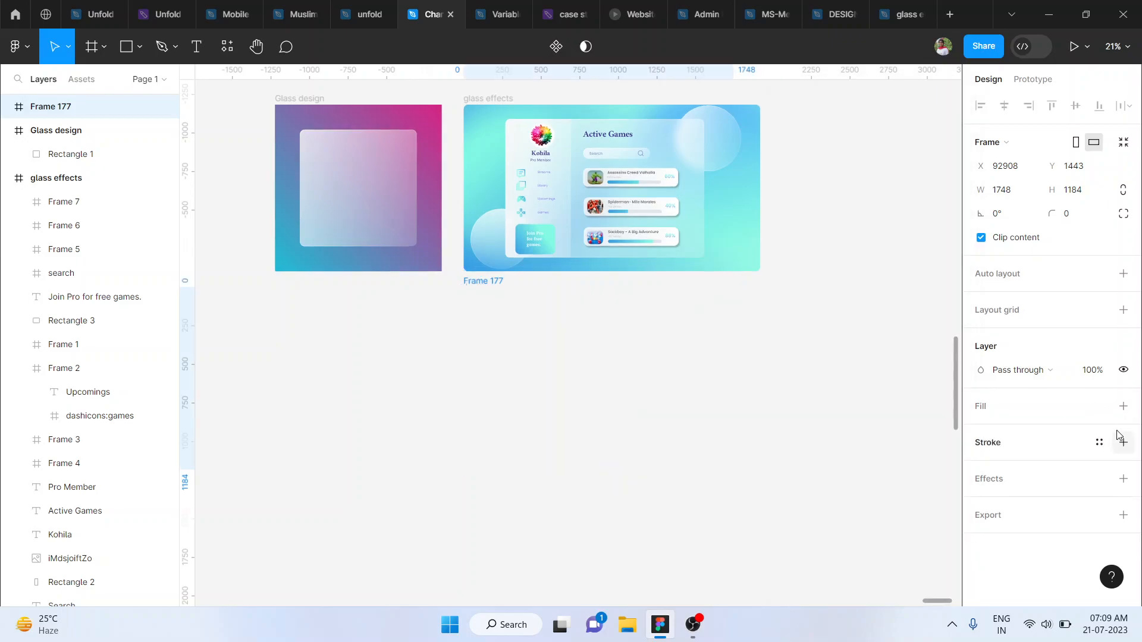
{"action": "left_click", "coordinate": [1122, 407]}
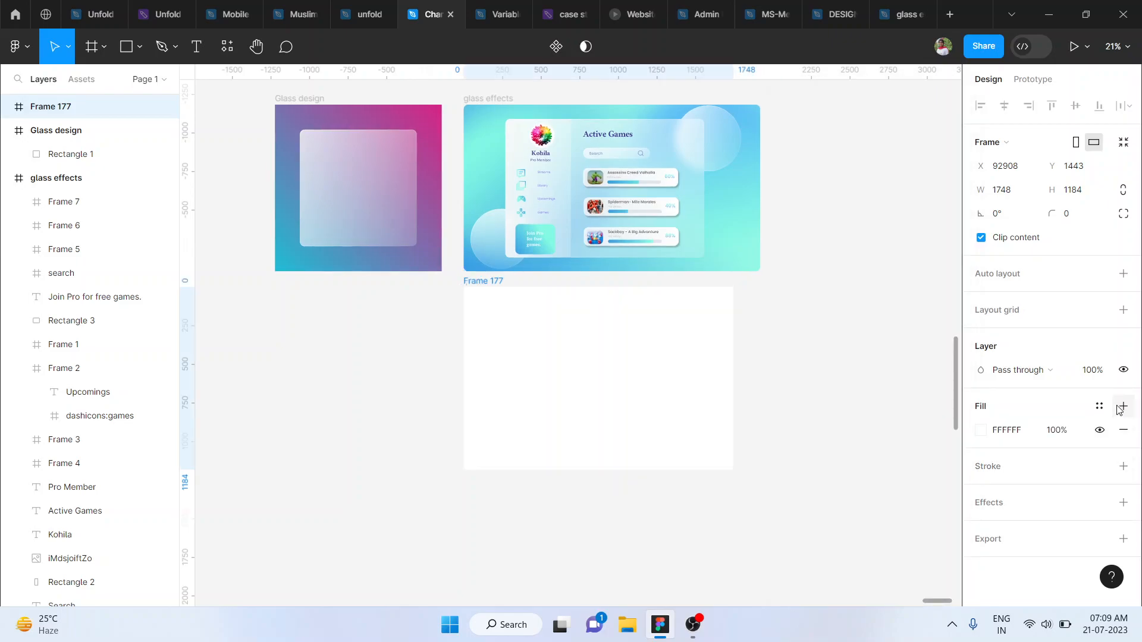
Make the new frame's fill a linear gradient running diagonally from the upper-left corner to just beyond the lower-right corner
{"action": "left_click", "coordinate": [981, 431]}
{"action": "left_click", "coordinate": [822, 208]}
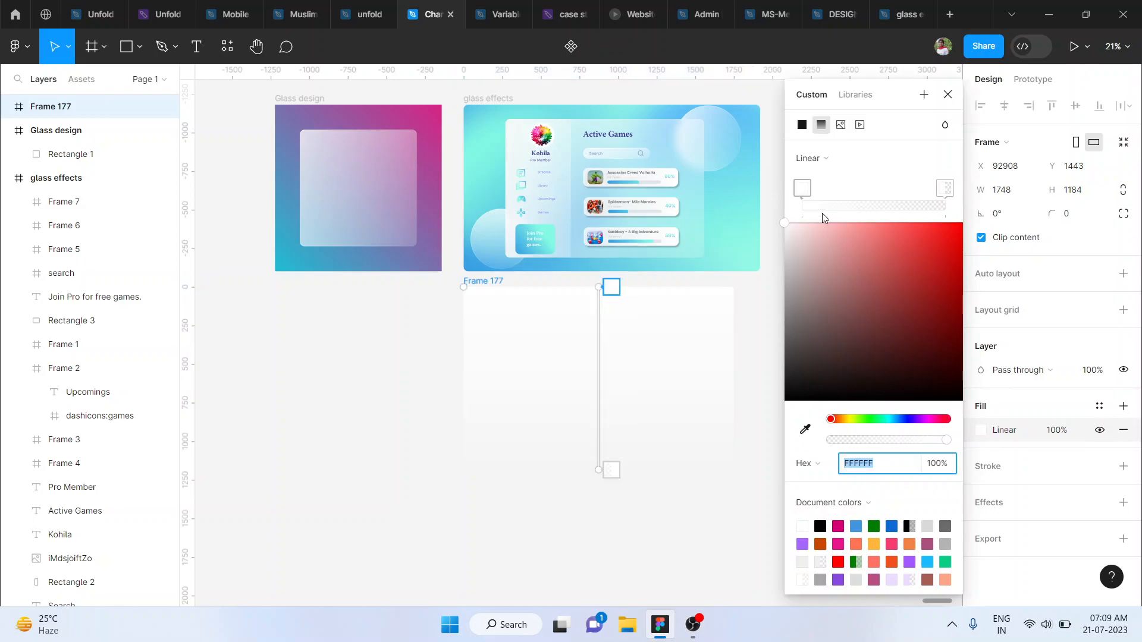
{"action": "scroll", "coordinate": [712, 295], "scroll_direction": "up", "scroll_amount": 1}
{"action": "scroll", "coordinate": [712, 295], "scroll_direction": "up", "scroll_amount": 1}
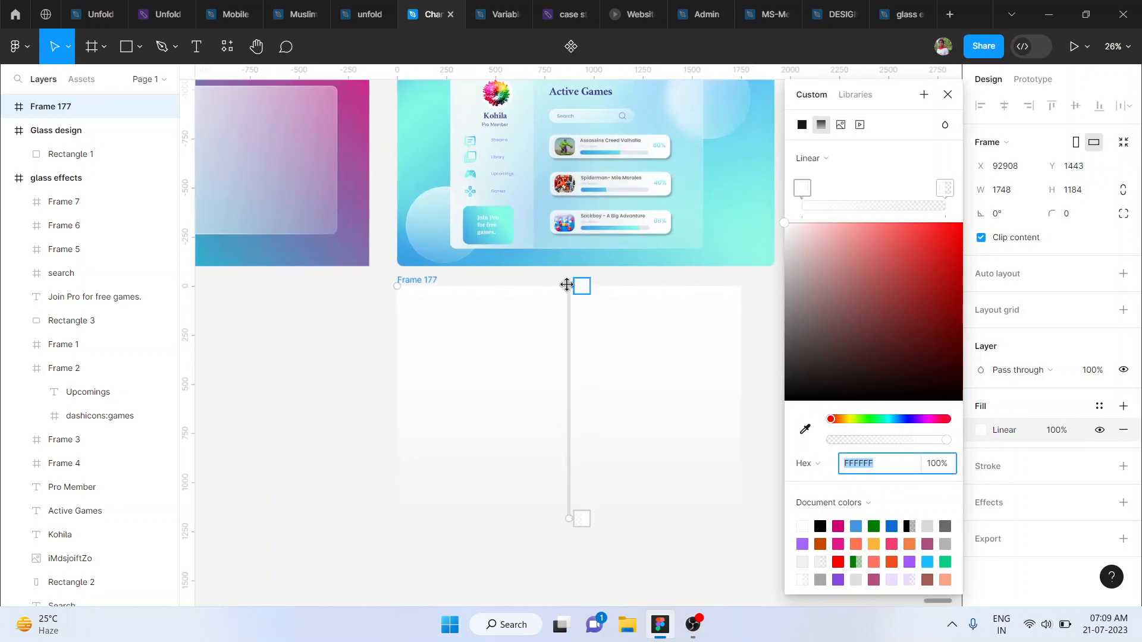
{"action": "left_click", "coordinate": [567, 285]}
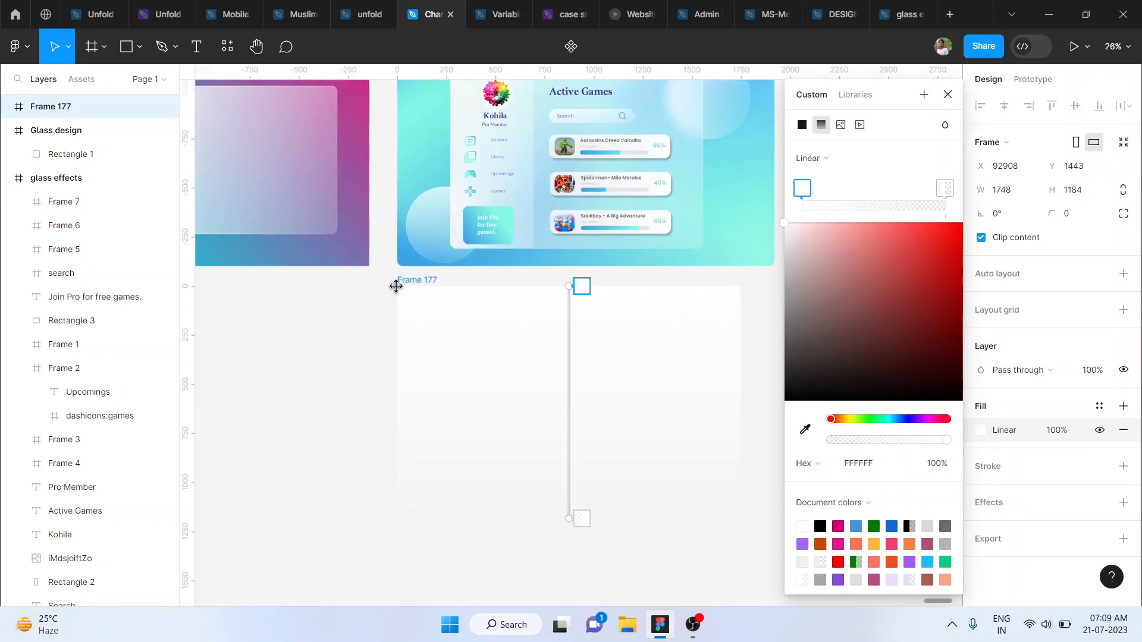
{"action": "left_click_drag", "start_coordinate": [568, 288], "coordinate": [392, 286]}
{"action": "left_click_drag", "start_coordinate": [722, 523], "coordinate": [768, 530]}
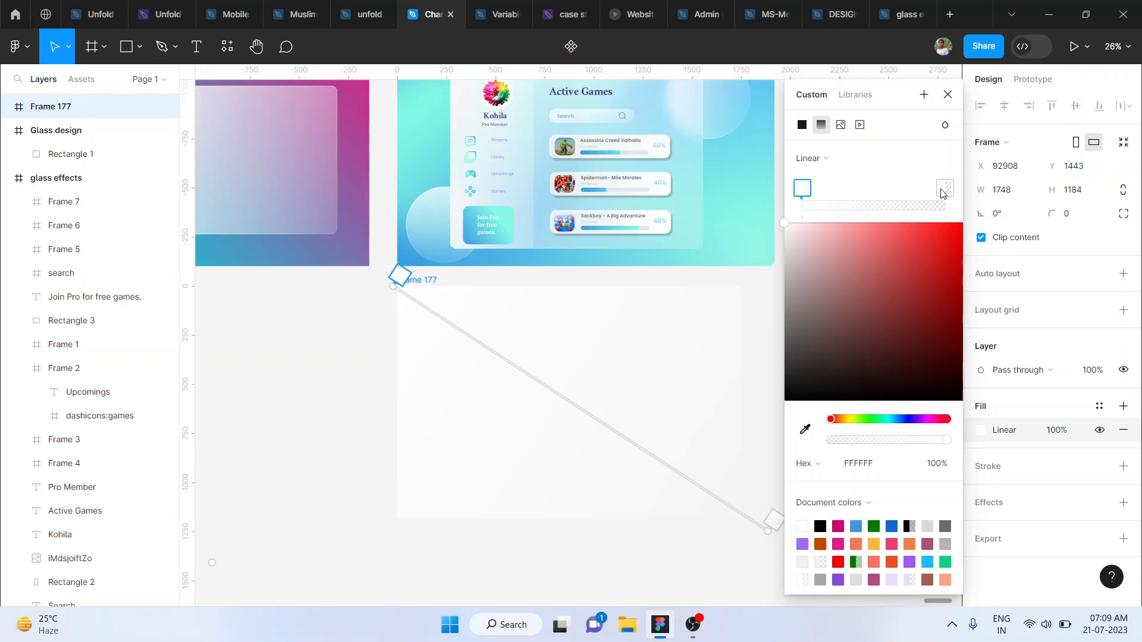
Make the gradient's end stop fully opaque and colour it 91F9E6, sampled from the glass effects background
{"action": "left_click", "coordinate": [946, 190]}
{"action": "left_click", "coordinate": [871, 440]}
{"action": "left_click", "coordinate": [946, 441]}
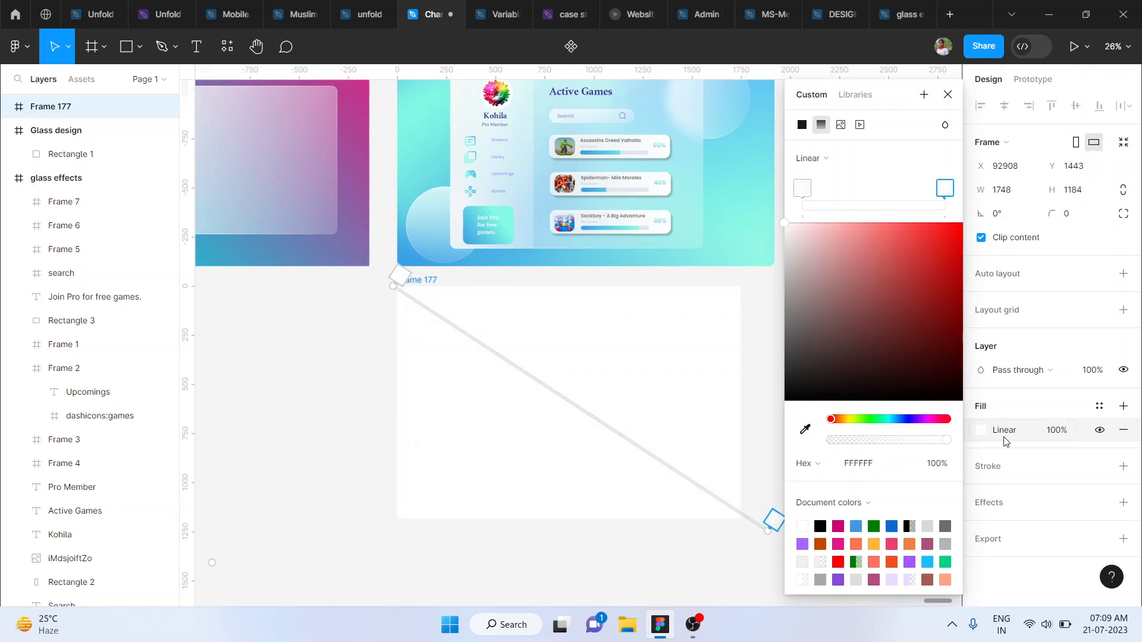
{"action": "left_click", "coordinate": [805, 429]}
{"action": "left_click", "coordinate": [759, 237]}
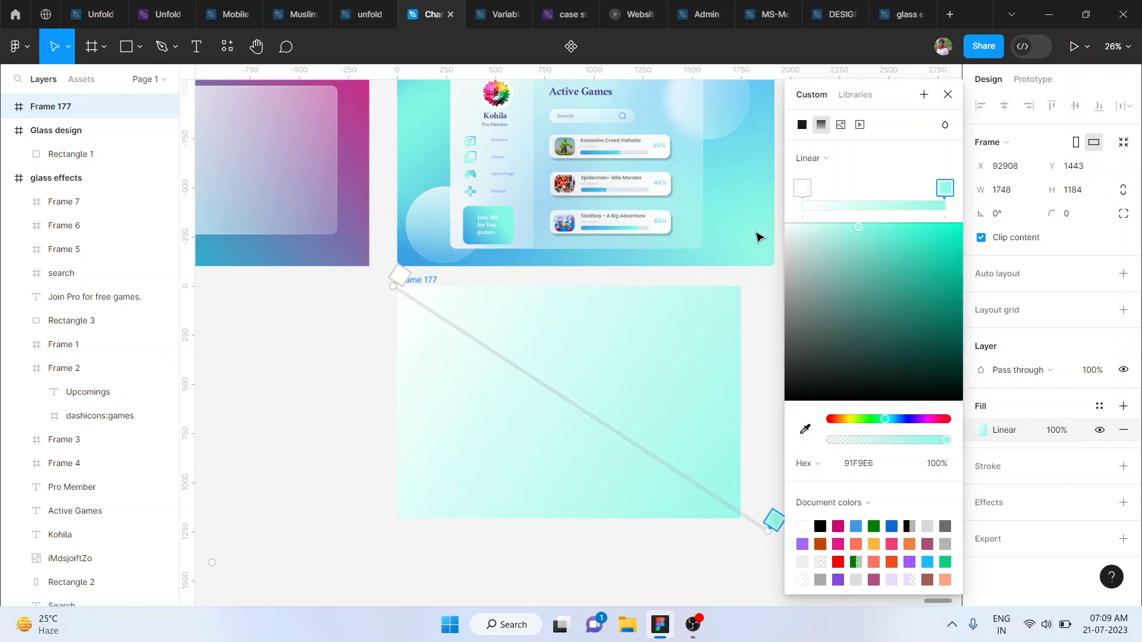
Colour the gradient's start stop 80F6E4, sampled from the upper-left of the glass effects background, and close the fill settings
{"action": "left_click", "coordinate": [802, 189]}
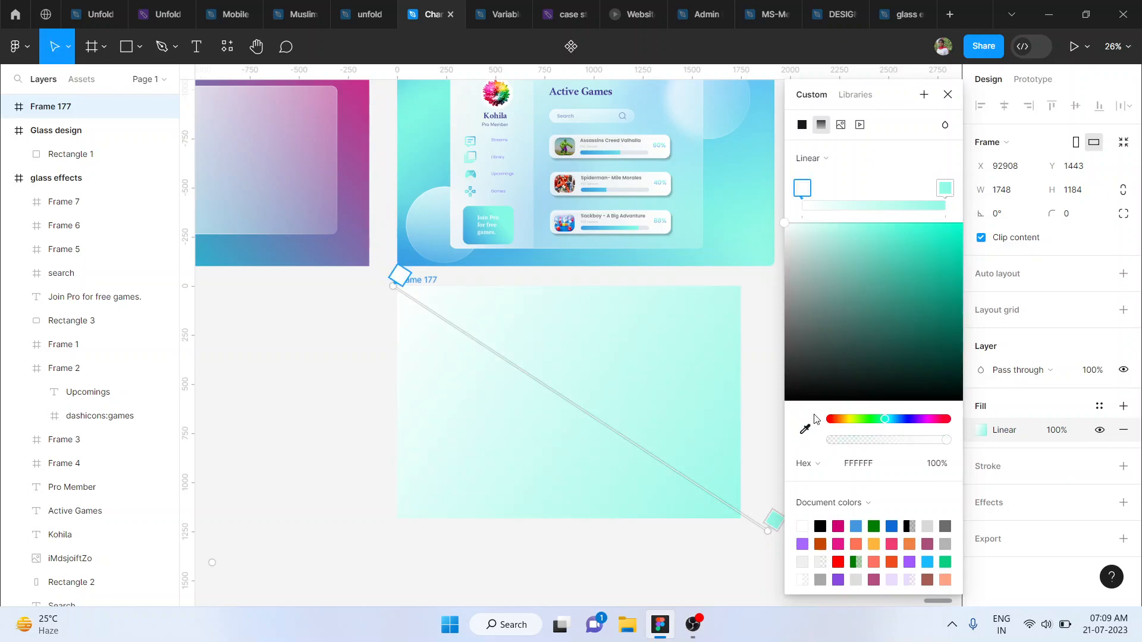
{"action": "left_click", "coordinate": [804, 429]}
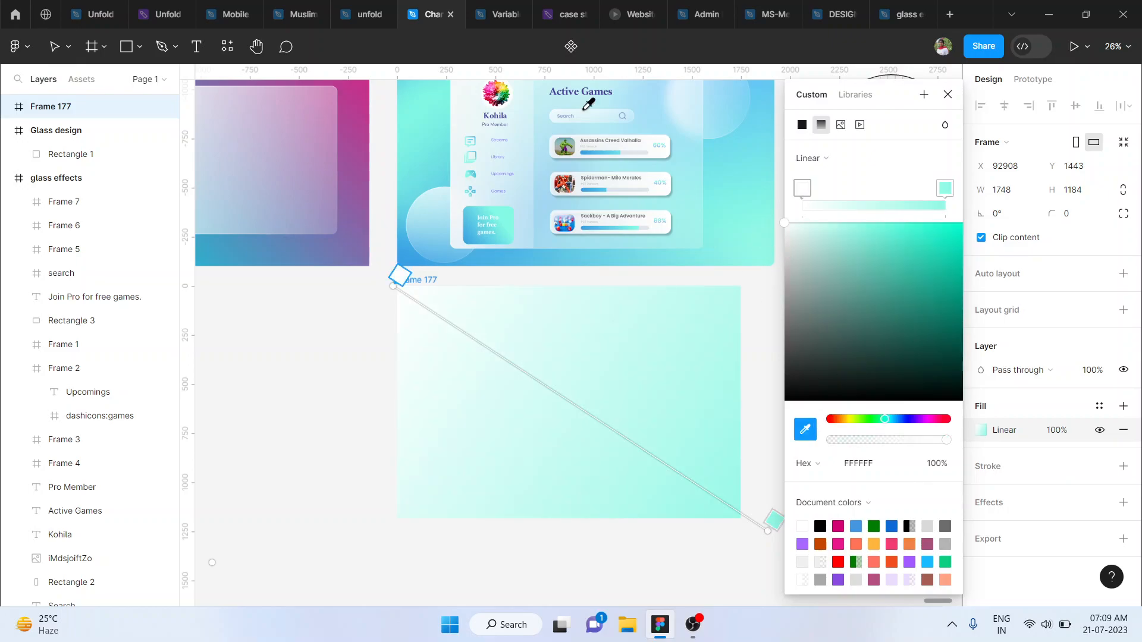
{"action": "left_click", "coordinate": [427, 107]}
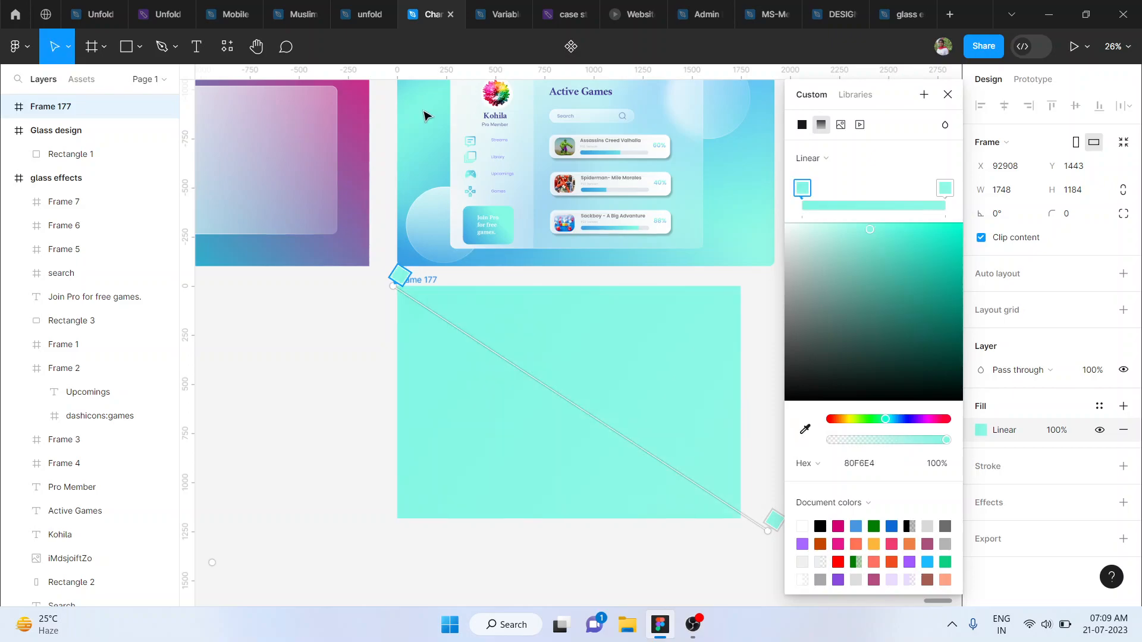
{"action": "left_click", "coordinate": [952, 94]}
Draw a circle about 859 × 859 in the new frame's lower-left area and fill it with blue 65C7F5 sampled from the glass effects background
{"action": "scroll", "coordinate": [840, 289], "scroll_direction": "up", "scroll_amount": 2}
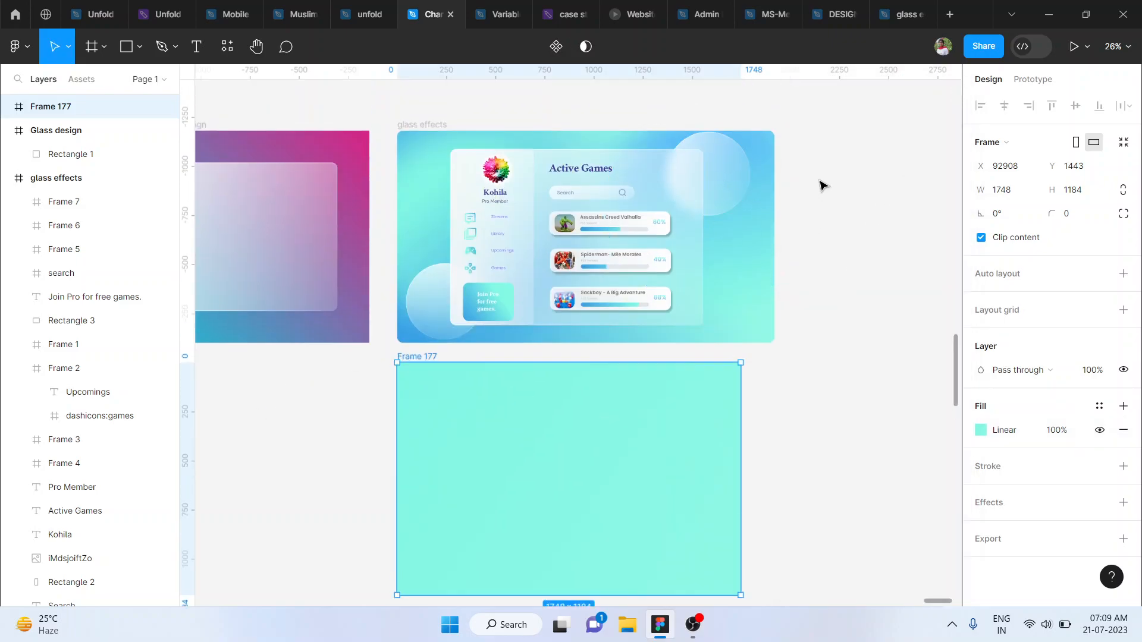
{"action": "left_click", "coordinate": [772, 155]}
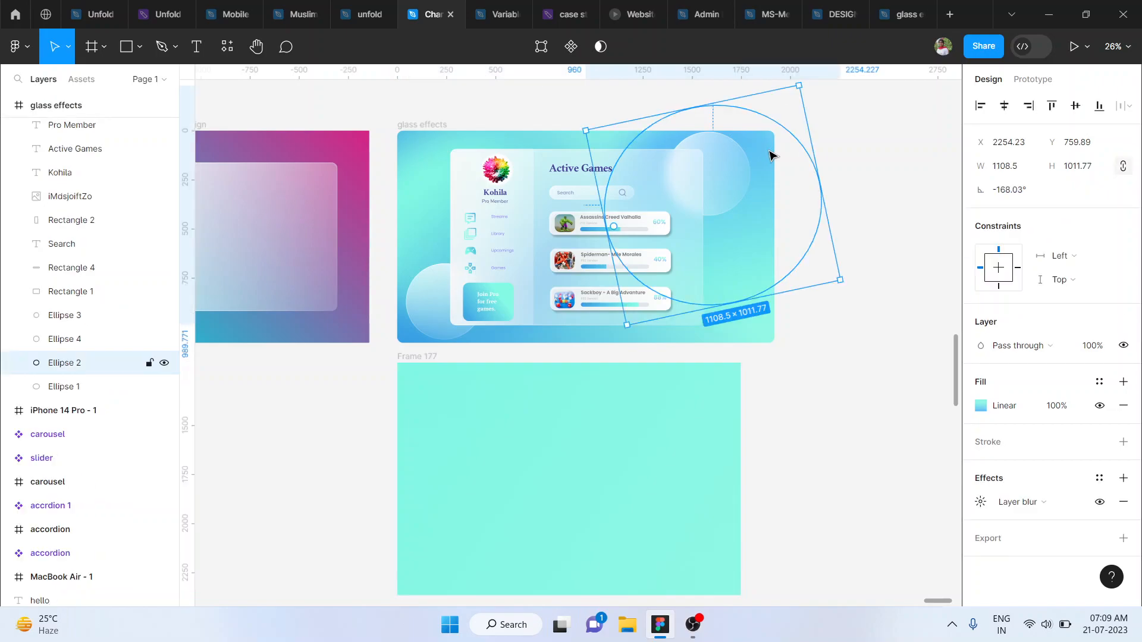
{"action": "scroll", "coordinate": [807, 257], "scroll_direction": "down", "scroll_amount": 1}
{"action": "left_click", "coordinate": [865, 433]}
{"action": "key", "text": "o"}
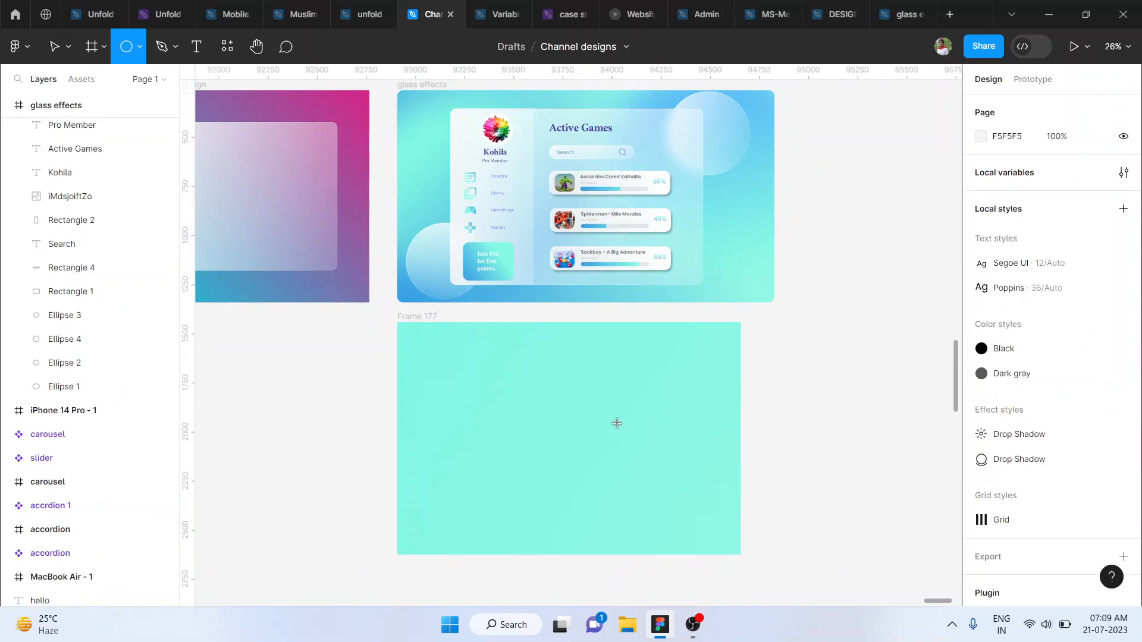
{"action": "mouse_move", "coordinate": [428, 463]}
{"action": "left_mouse_down"}
{"action": "mouse_move", "coordinate": [588, 568]}
{"action": "mouse_move", "coordinate": [597, 550]}
{"action": "left_mouse_up"}
{"action": "left_click_drag", "start_coordinate": [524, 503], "coordinate": [522, 421]}
{"action": "key", "text": "i"}
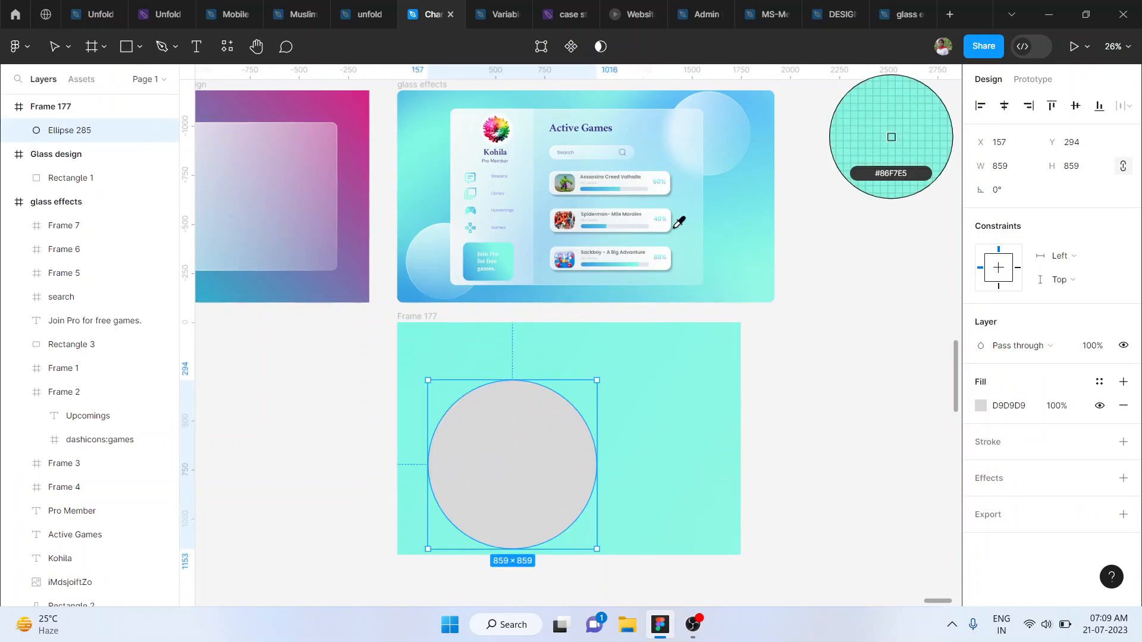
{"action": "left_click", "coordinate": [677, 93]}
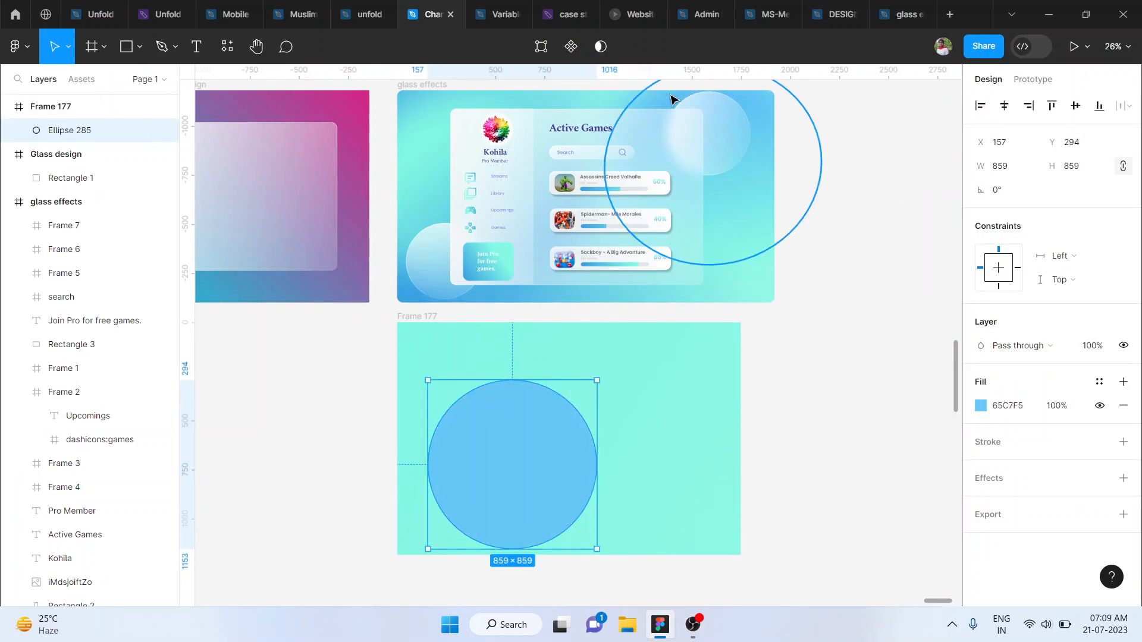
Add a layer blur of 400 to the blue circle in the new frame
{"action": "left_click", "coordinate": [995, 478]}
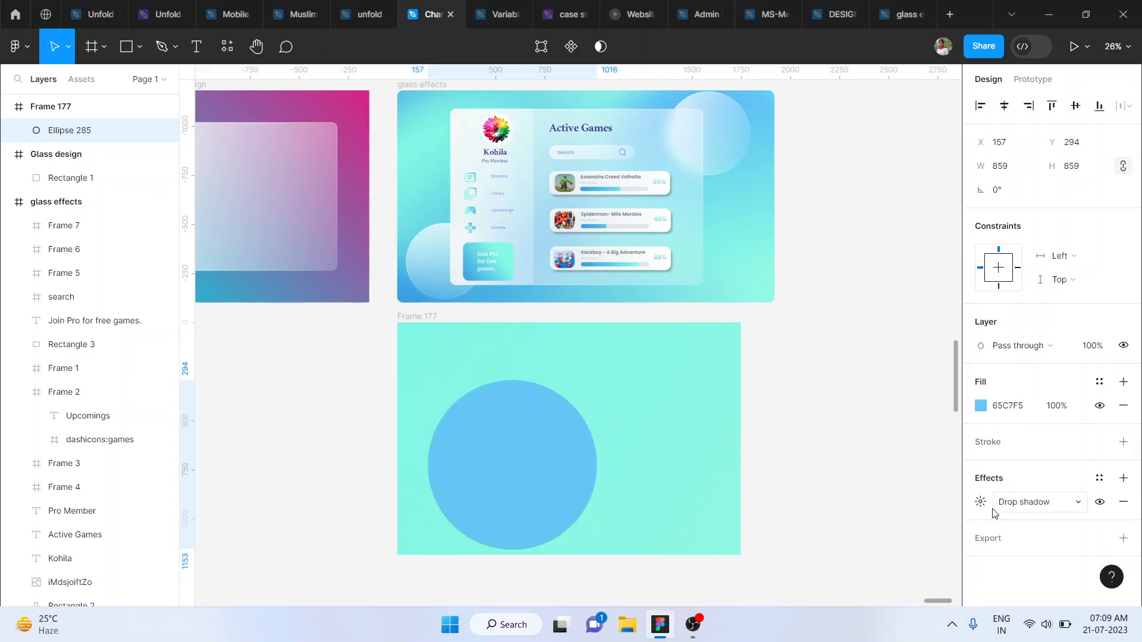
{"action": "left_click", "coordinate": [1036, 504]}
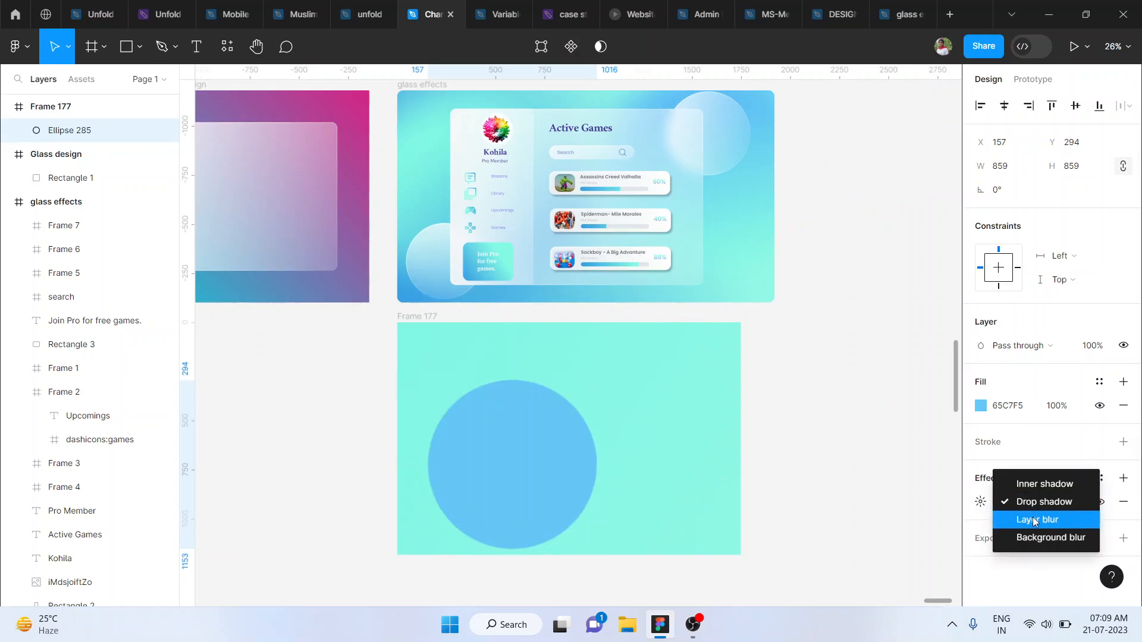
{"action": "left_click", "coordinate": [1034, 522]}
{"action": "left_click", "coordinate": [981, 506]}
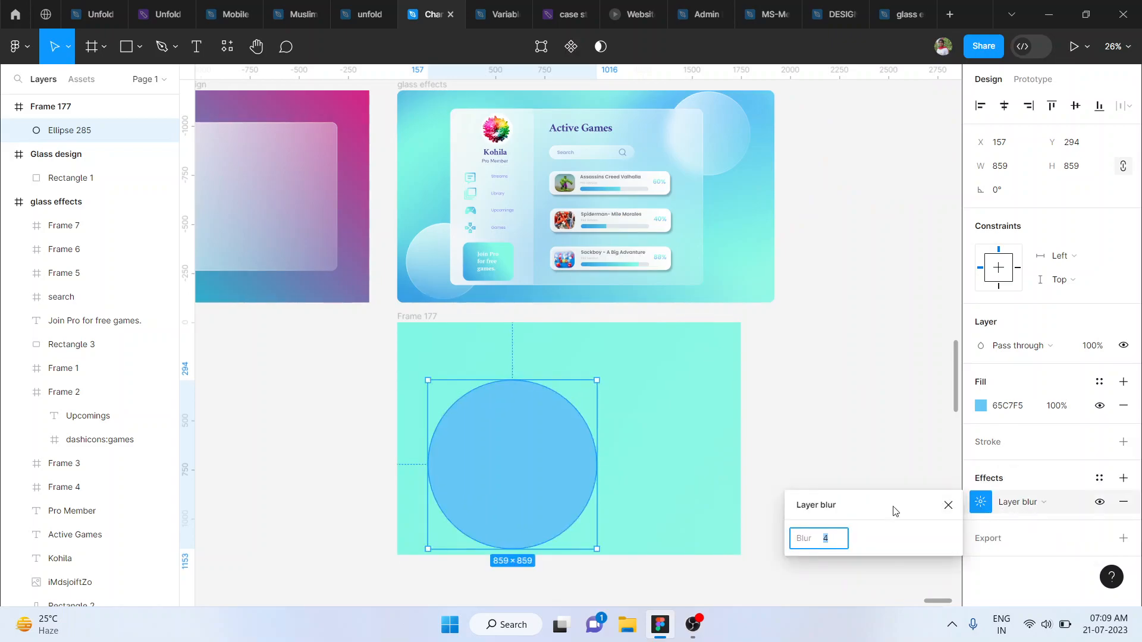
{"action": "type", "text": "00"}
{"action": "key", "text": "Return"}
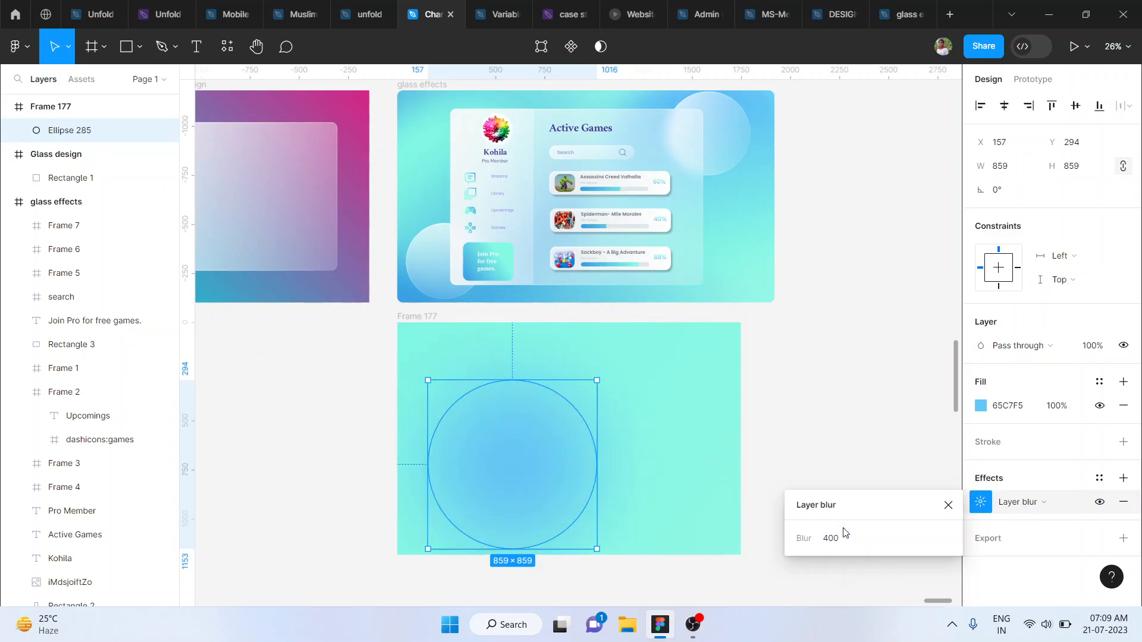
Recolour the circle 3BA2E3, sampled from the lower-left corner of the glass effects background
{"action": "left_click", "coordinate": [982, 407]}
{"action": "type", "text": "i"}
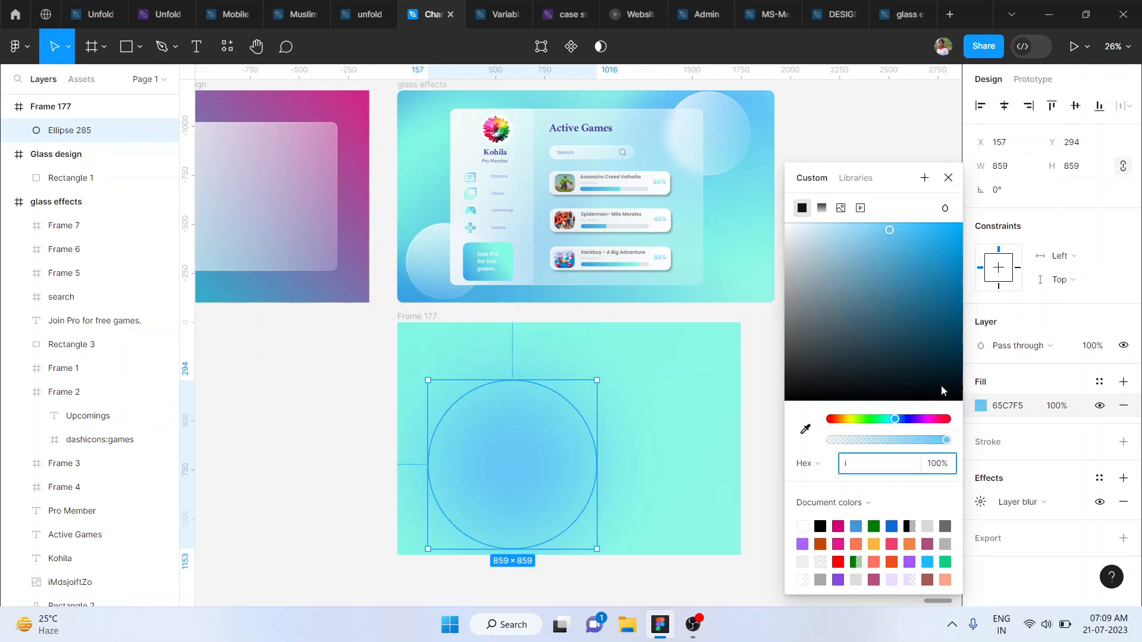
{"action": "left_click", "coordinate": [814, 429]}
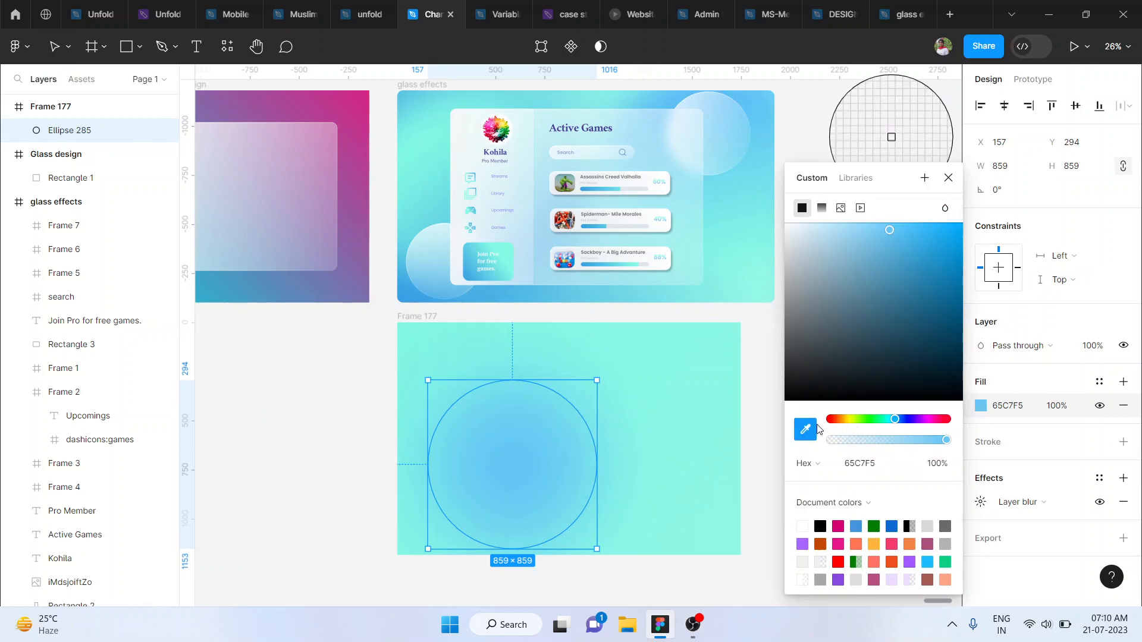
{"action": "left_click", "coordinate": [407, 296]}
Move the blurred circle over the frame's lower-left corner and widen it to an ellipse of about 1146 × 859
{"action": "left_click_drag", "start_coordinate": [575, 486], "coordinate": [464, 535]}
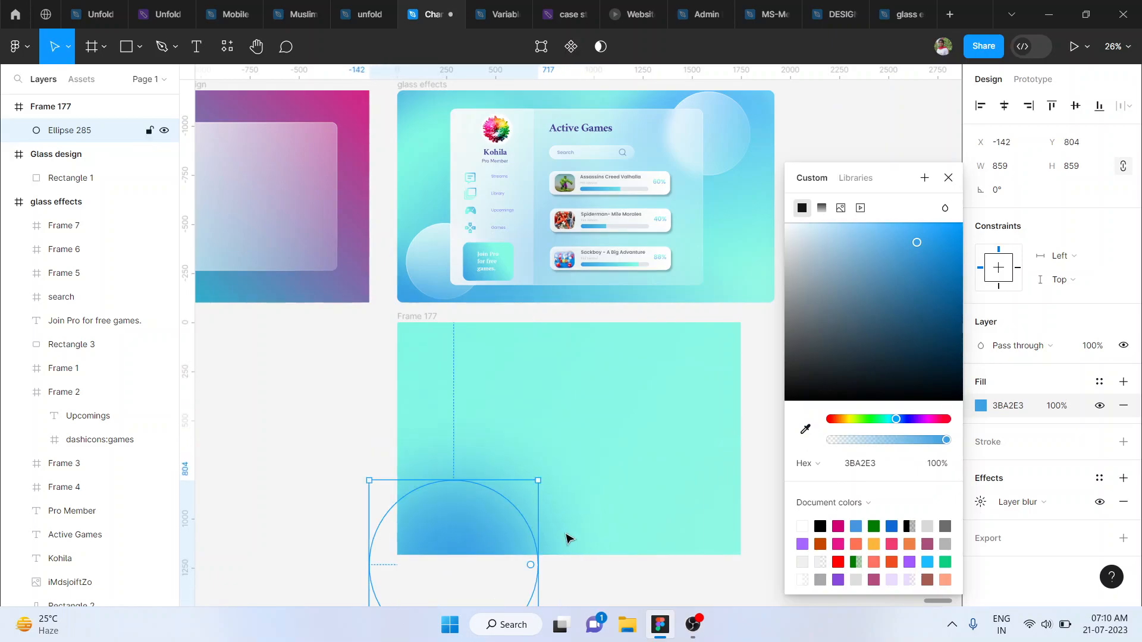
{"action": "left_click_drag", "start_coordinate": [538, 527], "coordinate": [598, 517]}
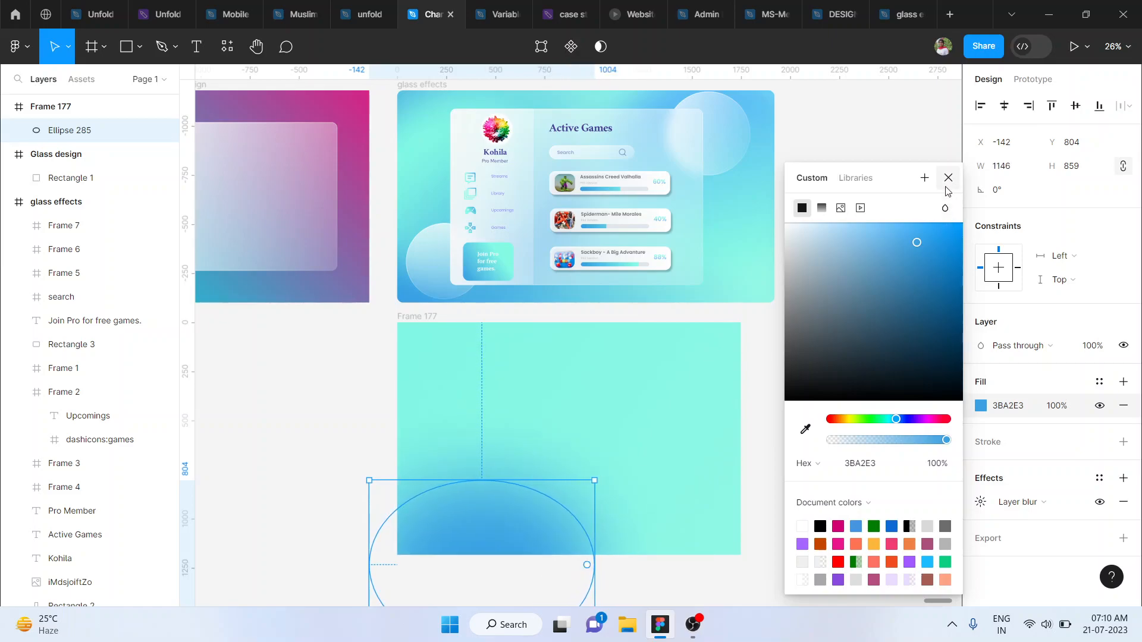
{"action": "left_click", "coordinate": [949, 178]}
Increase the lower-left ellipse's layer blur to about 540
{"action": "left_click", "coordinate": [981, 501]}
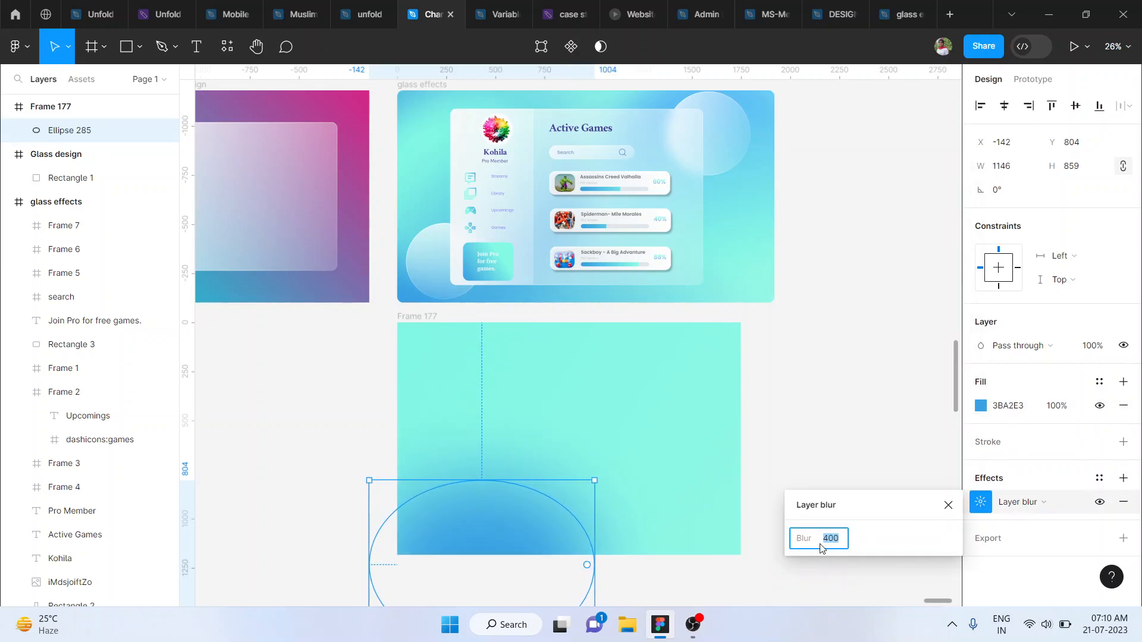
{"action": "left_click_drag", "start_coordinate": [808, 538], "coordinate": [743, 562]}
{"action": "key", "text": "Return"}
Duplicate the blurred ellipse over the frame's upper-right corner and increase the copy's layer blur
{"action": "left_click_drag", "start_coordinate": [504, 538], "coordinate": [712, 332]}
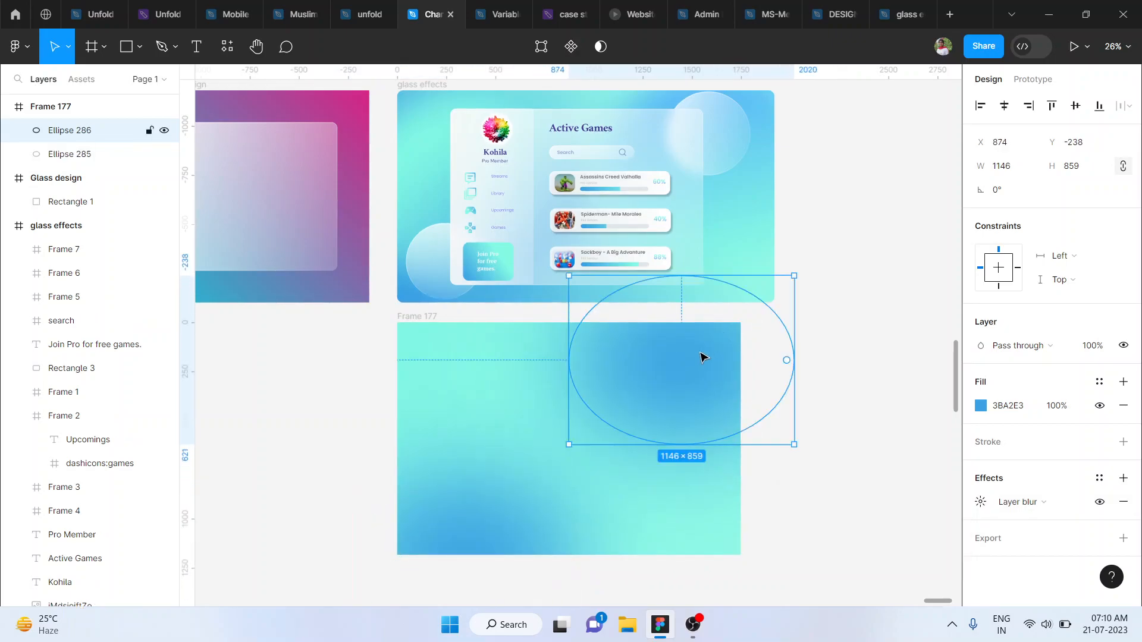
{"action": "left_click_drag", "start_coordinate": [687, 382], "coordinate": [708, 358]}
{"action": "left_click", "coordinate": [981, 502]}
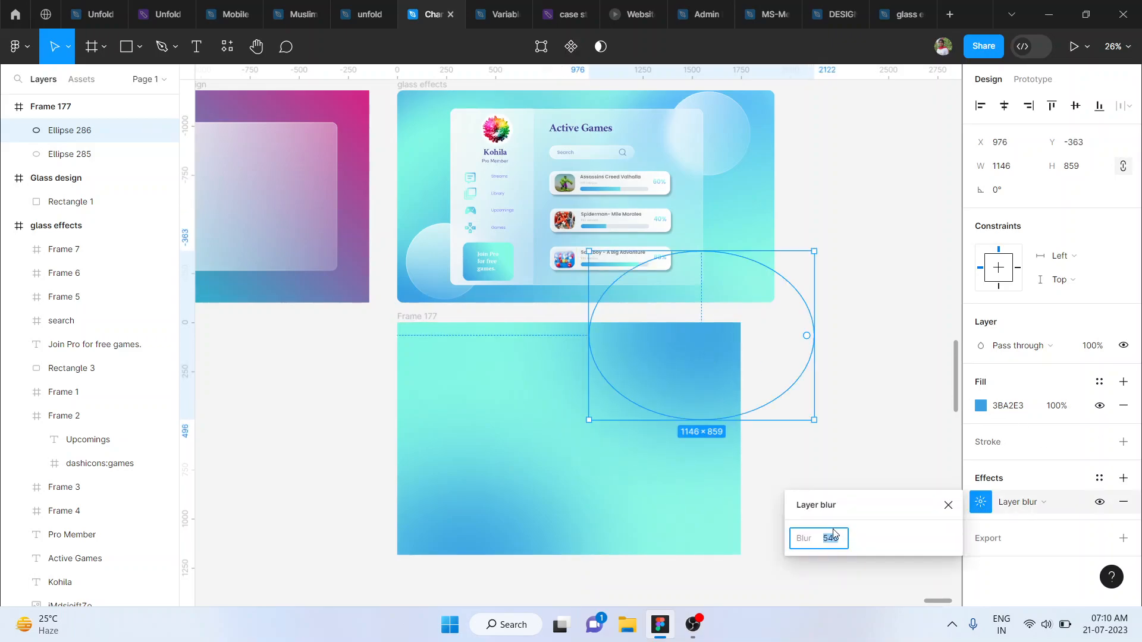
{"action": "left_click_drag", "start_coordinate": [803, 538], "coordinate": [960, 534]}
Duplicate the upper-right ellipse beyond the frame's upper-left corner and set the copy's layer blur to 400
{"action": "left_click_drag", "start_coordinate": [694, 375], "coordinate": [430, 354]}
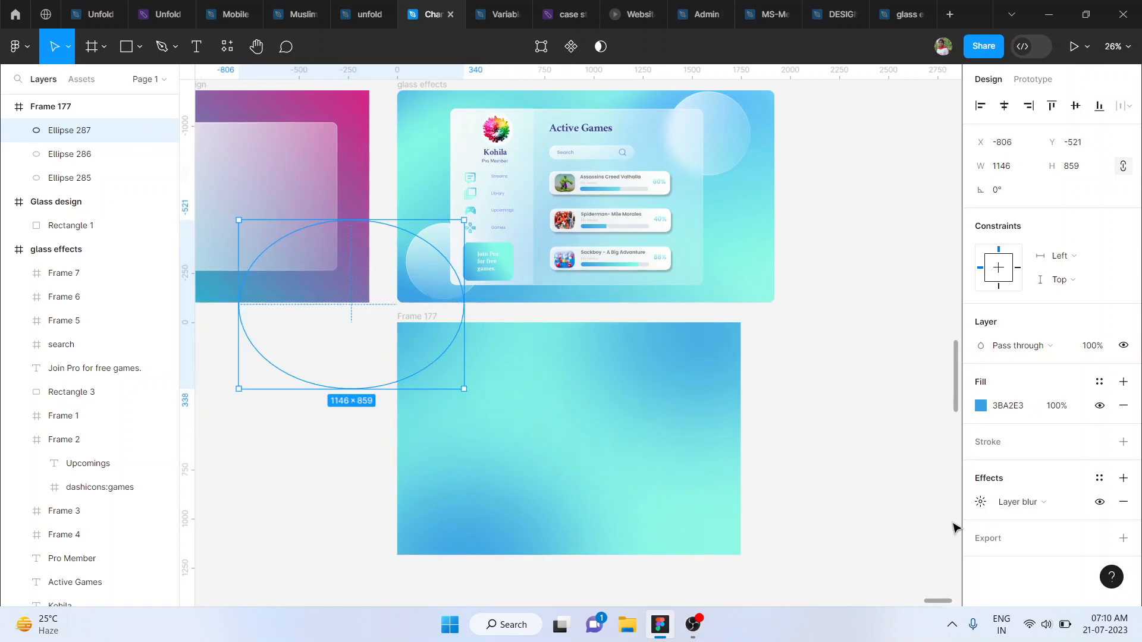
{"action": "left_click", "coordinate": [980, 503]}
{"action": "left_click_drag", "start_coordinate": [804, 538], "coordinate": [312, 516]}
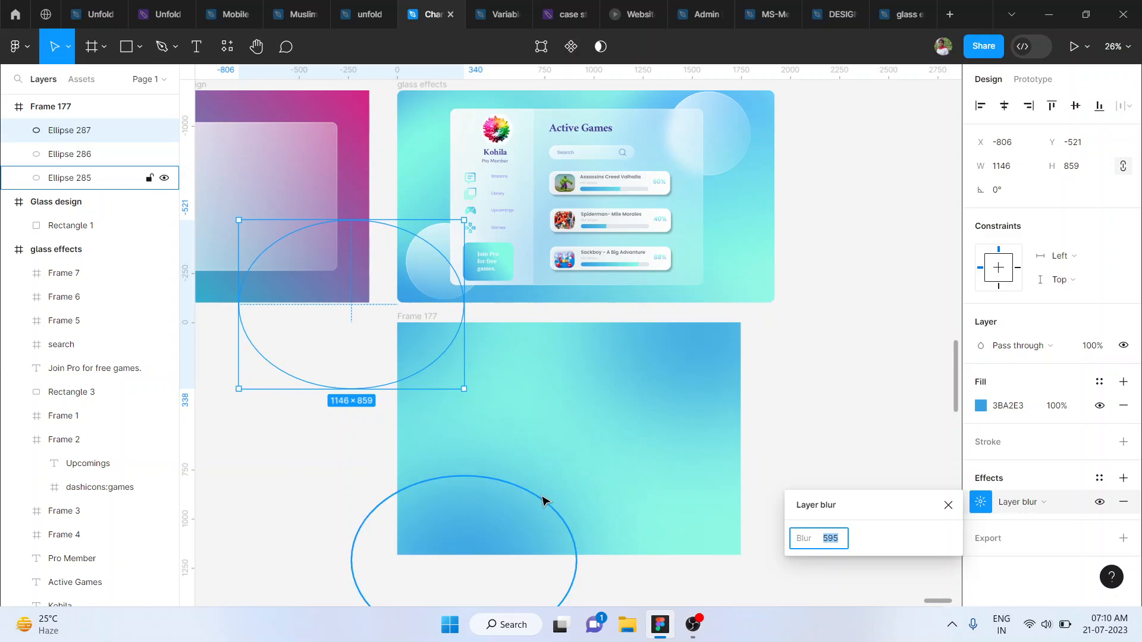
{"action": "left_click_drag", "start_coordinate": [815, 537], "coordinate": [413, 516]}
{"action": "type", "text": "400"}
{"action": "key", "text": "Return"}
Shift the upper-left ellipse about 40 px further left and move it slightly upward
{"action": "key", "text": "Left"}
{"action": "key", "text": "Left"}
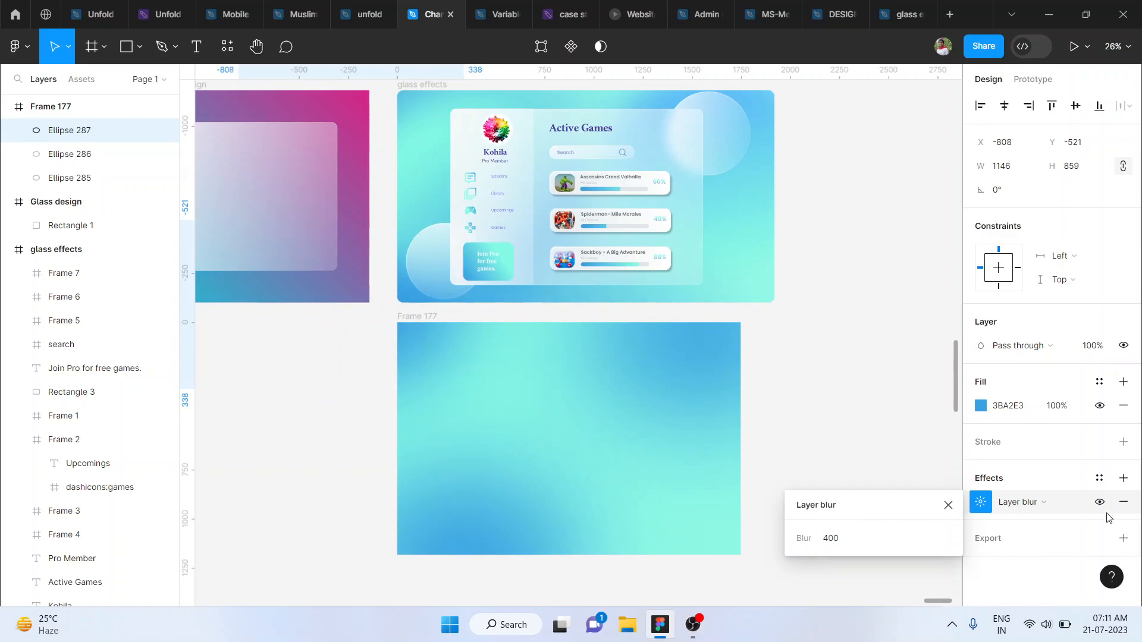
{"action": "key", "text": "Left"}
{"action": "key", "text": "Left"}
{"action": "key", "text": "Left"}
{"action": "key", "text": "Left"}
{"action": "key", "text": "Left"}
{"action": "key", "text": "Left"}
{"action": "key", "text": "Left"}
{"action": "key", "text": "Left"}
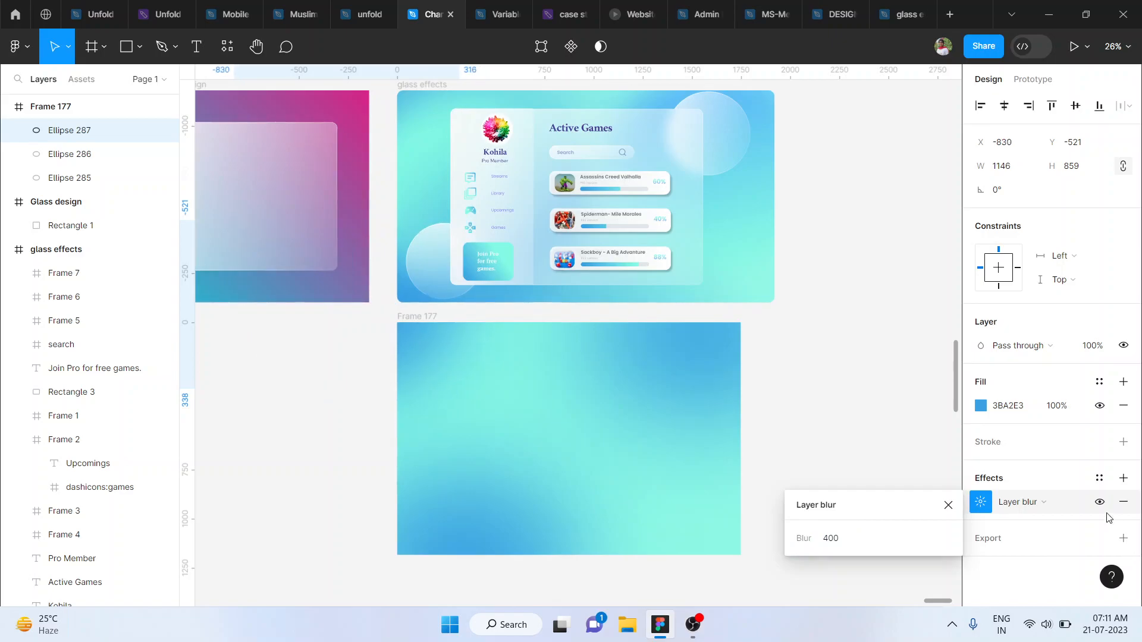
{"action": "key", "text": "Left"}
{"action": "key", "text": "Left"}
{"action": "key", "text": "Left"}
{"action": "key", "text": "Left"}
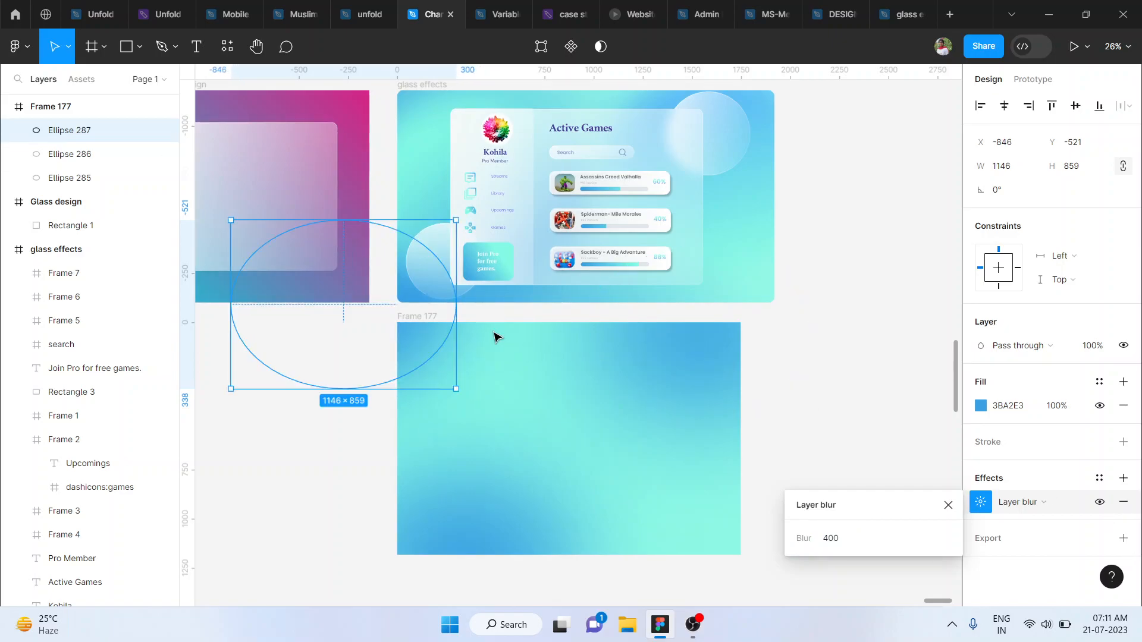
{"action": "left_click_drag", "start_coordinate": [432, 344], "coordinate": [431, 335]}
Reposition the lower-left ellipse lower and slightly further right along the frame's lower edge, and deselect it
{"action": "mouse_move", "coordinate": [508, 513]}
{"action": "left_mouse_down"}
{"action": "mouse_move", "coordinate": [517, 530]}
{"action": "mouse_move", "coordinate": [496, 535]}
{"action": "mouse_move", "coordinate": [501, 526]}
{"action": "left_mouse_up"}
{"action": "left_click_drag", "start_coordinate": [501, 521], "coordinate": [501, 521]}
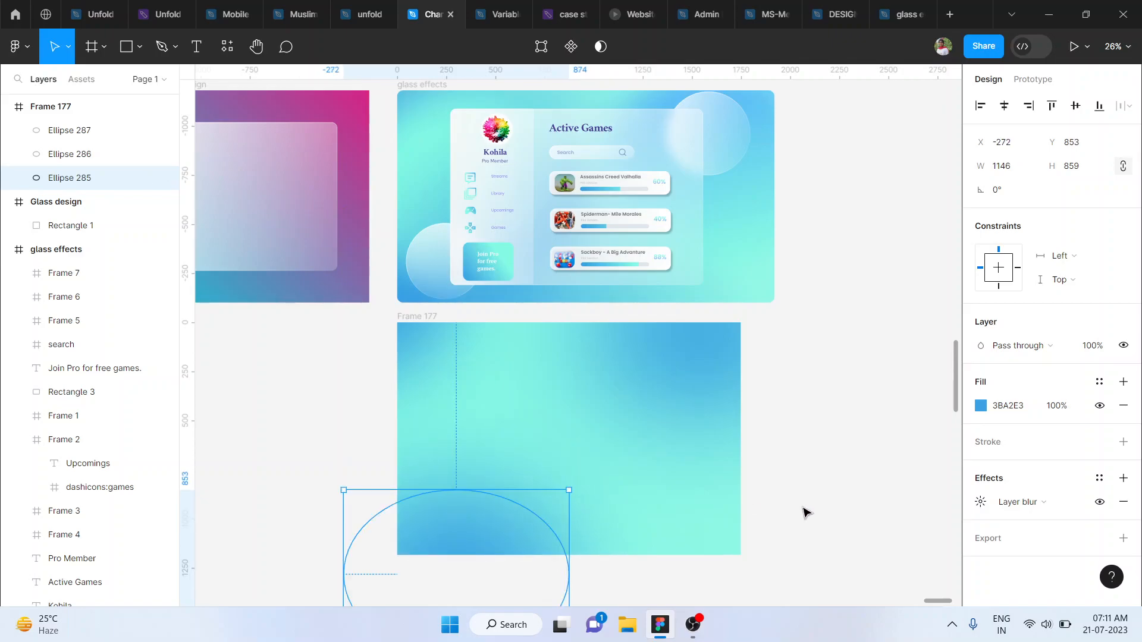
{"action": "left_click_drag", "start_coordinate": [565, 547], "coordinate": [604, 552]}
{"action": "left_click", "coordinate": [860, 397]}
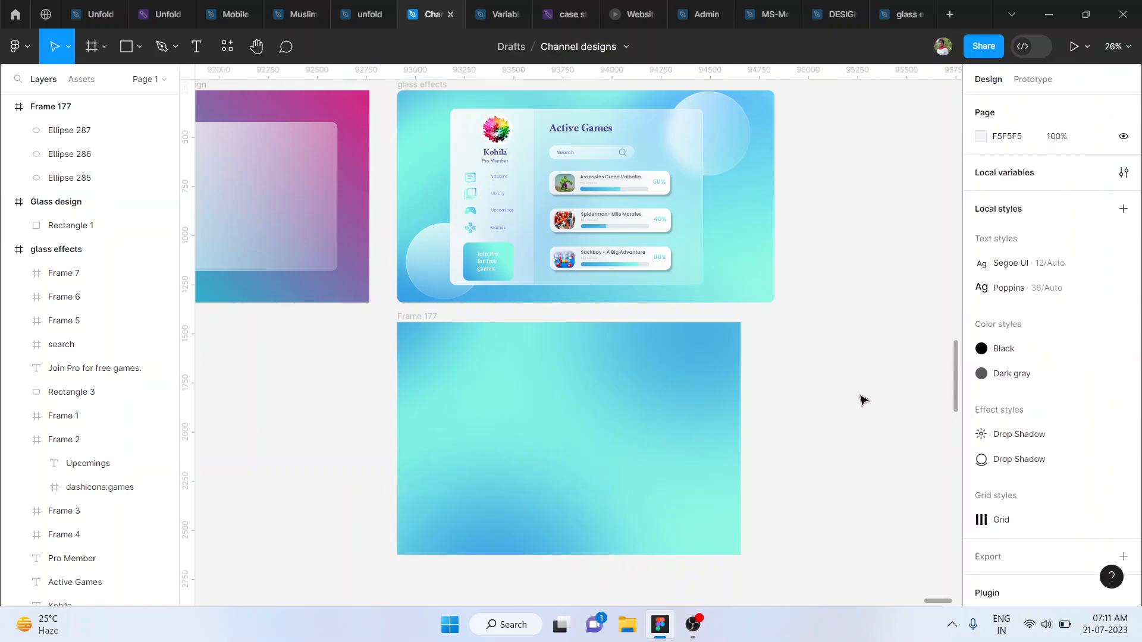
Draw a rectangle about 1074 × 760 in the new frame and centre it horizontally and vertically
{"action": "scroll", "coordinate": [860, 396], "scroll_direction": "right", "scroll_amount": 1}
{"action": "scroll", "coordinate": [860, 397], "scroll_direction": "up", "scroll_amount": 1}
{"action": "key", "text": "r"}
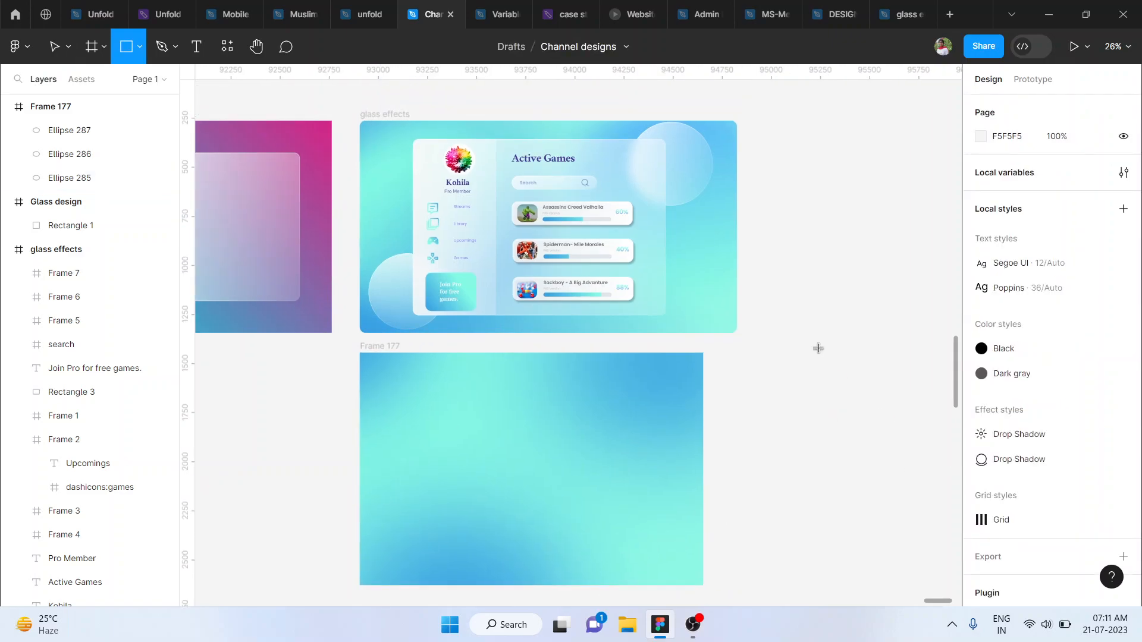
{"action": "mouse_move", "coordinate": [398, 382]}
{"action": "left_mouse_down"}
{"action": "mouse_move", "coordinate": [655, 519]}
{"action": "mouse_move", "coordinate": [671, 555]}
{"action": "mouse_move", "coordinate": [644, 531]}
{"action": "mouse_move", "coordinate": [609, 530]}
{"action": "left_mouse_up"}
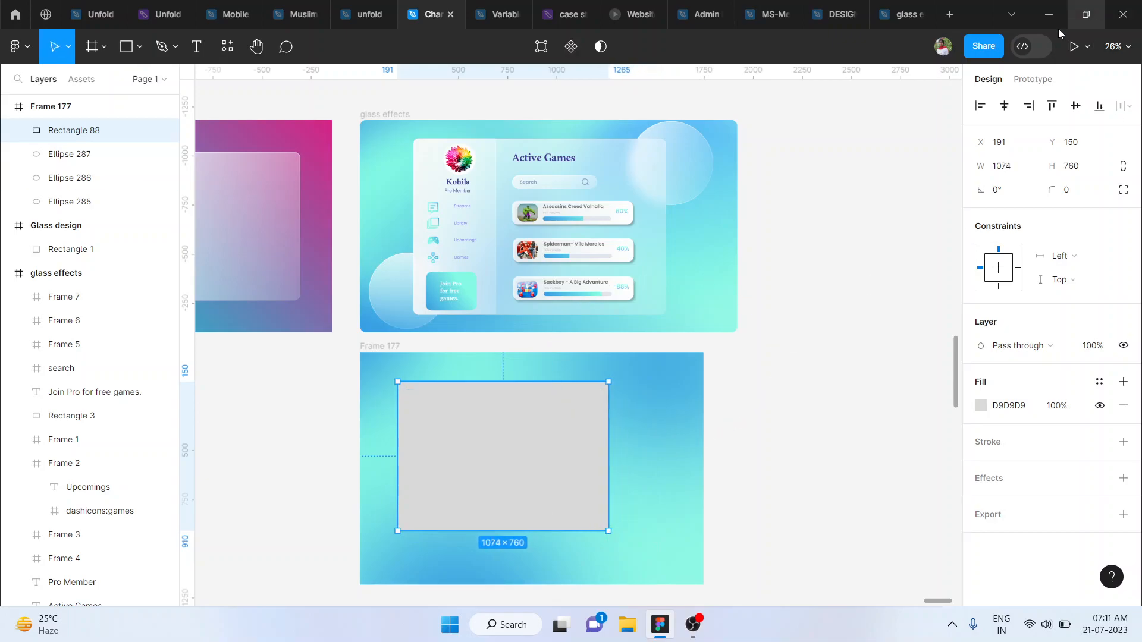
{"action": "left_click", "coordinate": [1004, 105]}
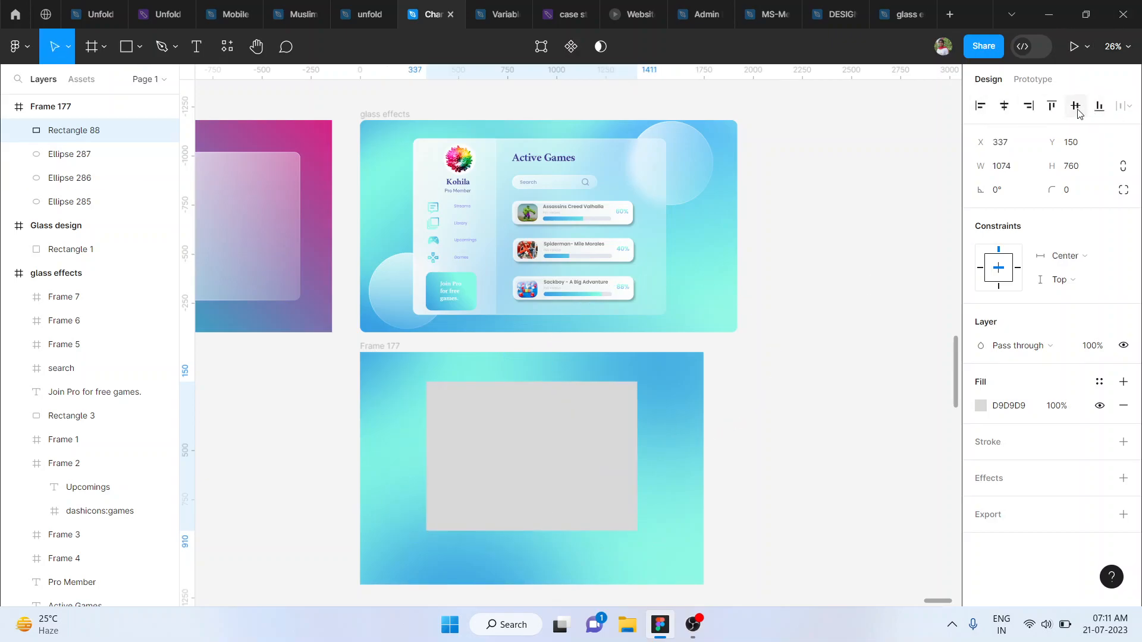
{"action": "left_click", "coordinate": [1076, 106]}
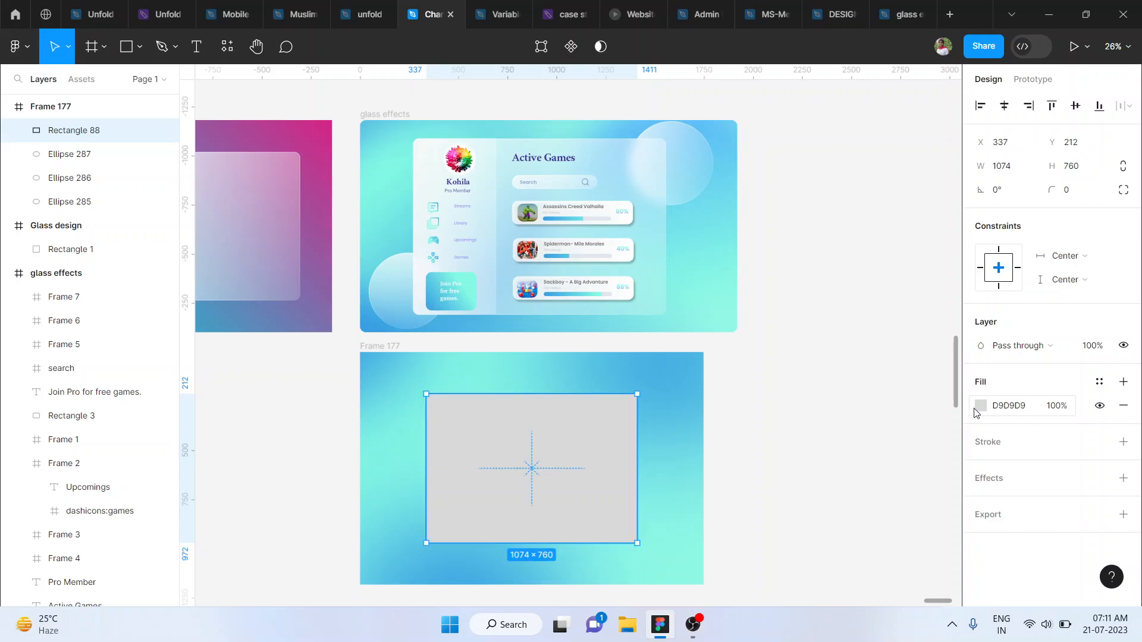
Give the rectangle a white FFFFFF linear gradient fill with the end stop's opacity at 20%
{"action": "left_click", "coordinate": [980, 405]}
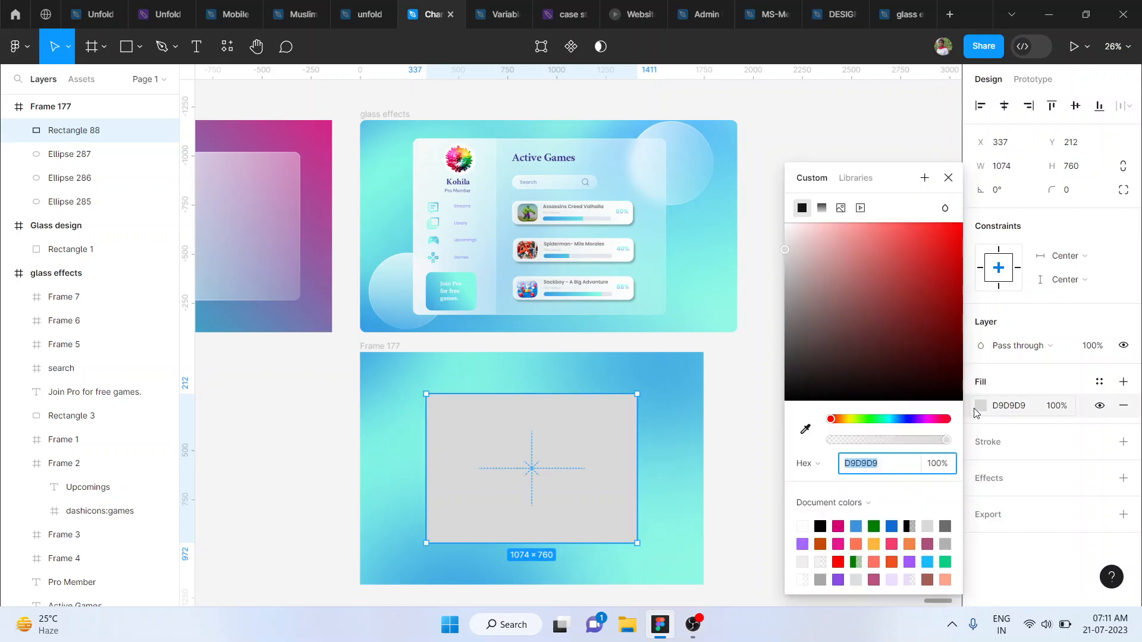
{"action": "left_click", "coordinate": [822, 208]}
{"action": "left_click_drag", "start_coordinate": [815, 237], "coordinate": [767, 227]}
{"action": "left_click", "coordinate": [952, 189]}
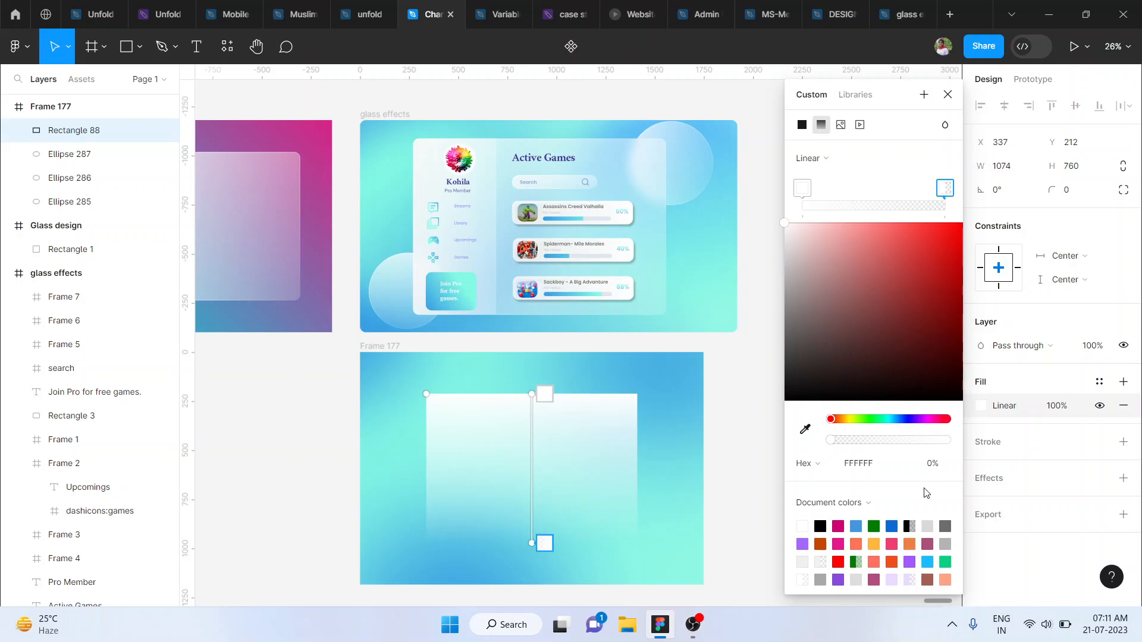
{"action": "left_click_drag", "start_coordinate": [898, 441], "coordinate": [941, 440]}
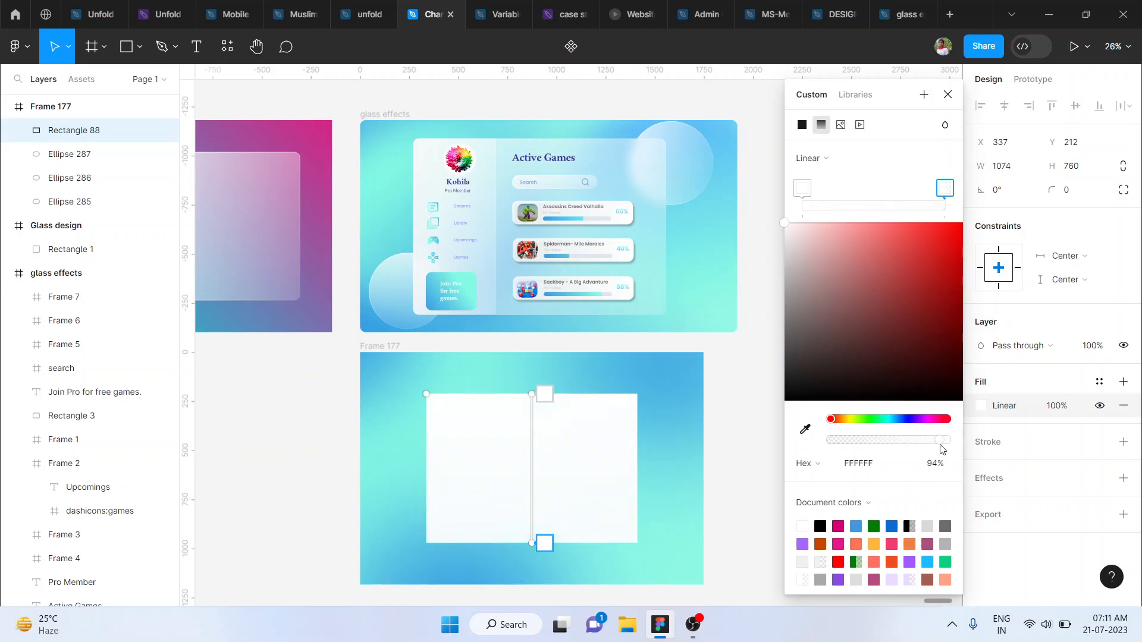
{"action": "left_click", "coordinate": [941, 471]}
{"action": "type", "text": "20"}
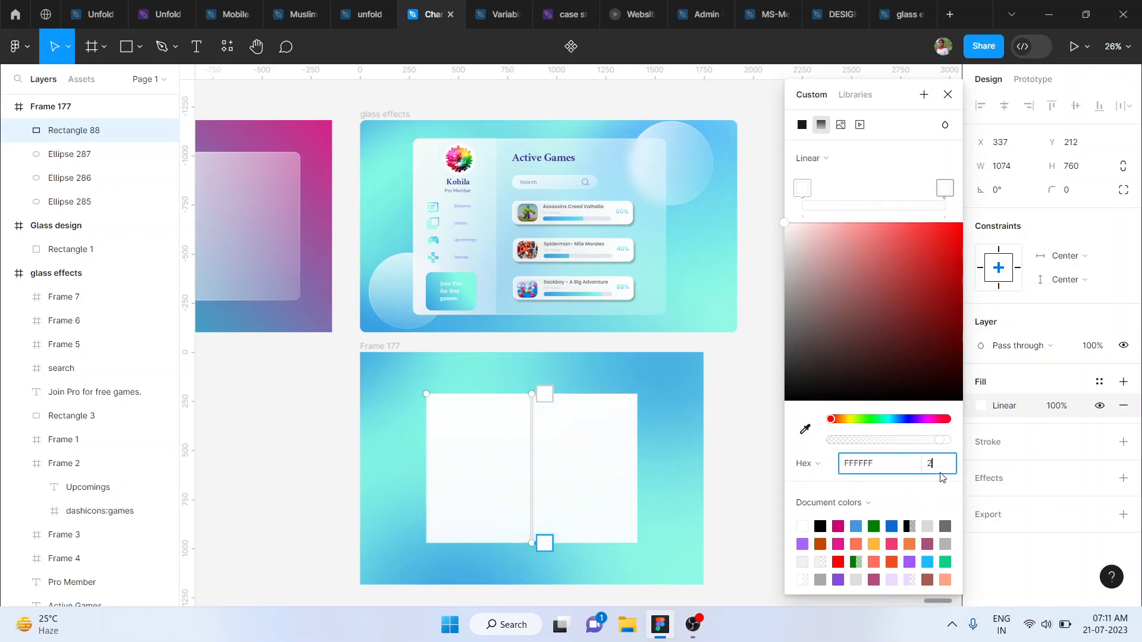
{"action": "key", "text": "Return"}
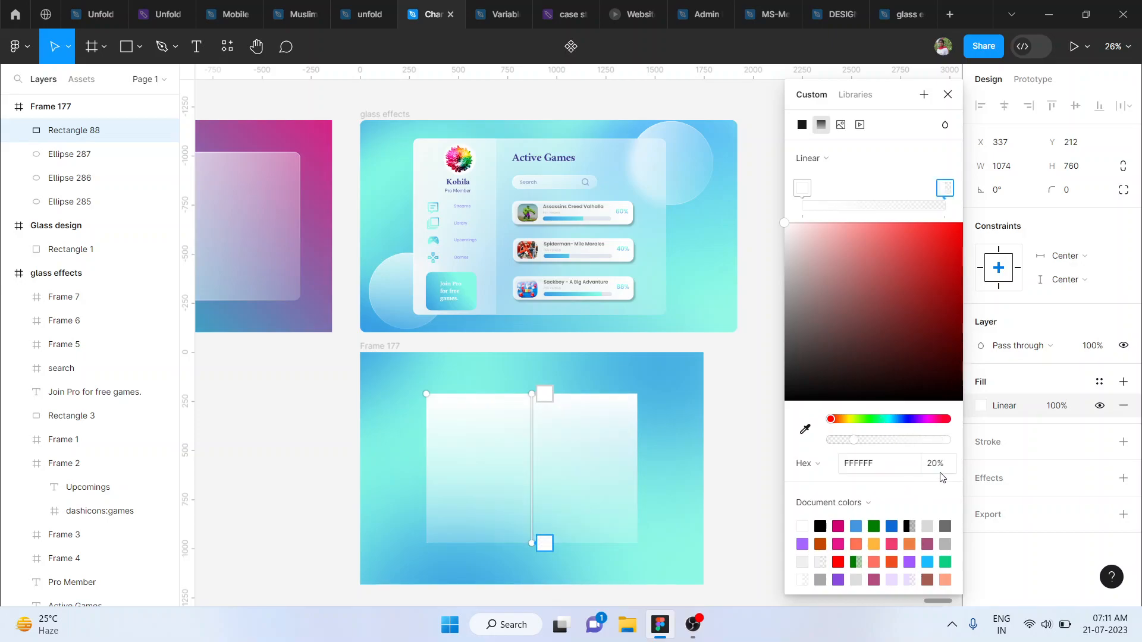
Set the opacity of the rectangle gradient's start stop to 78%
{"action": "left_click", "coordinate": [805, 190]}
{"action": "left_click", "coordinate": [938, 472]}
{"action": "type", "text": "78"}
{"action": "key", "text": "Return"}
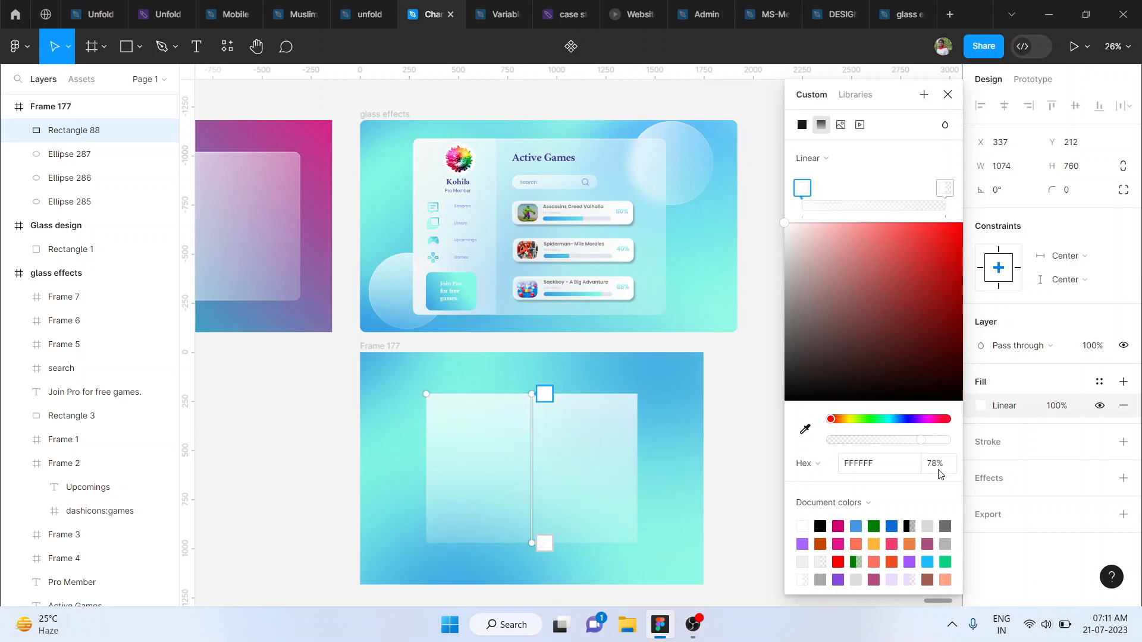
Run the rectangle's fill gradient diagonally from its upper-left to its lower-right corner and set the corner radius to 34
{"action": "left_click_drag", "start_coordinate": [533, 394], "coordinate": [420, 387]}
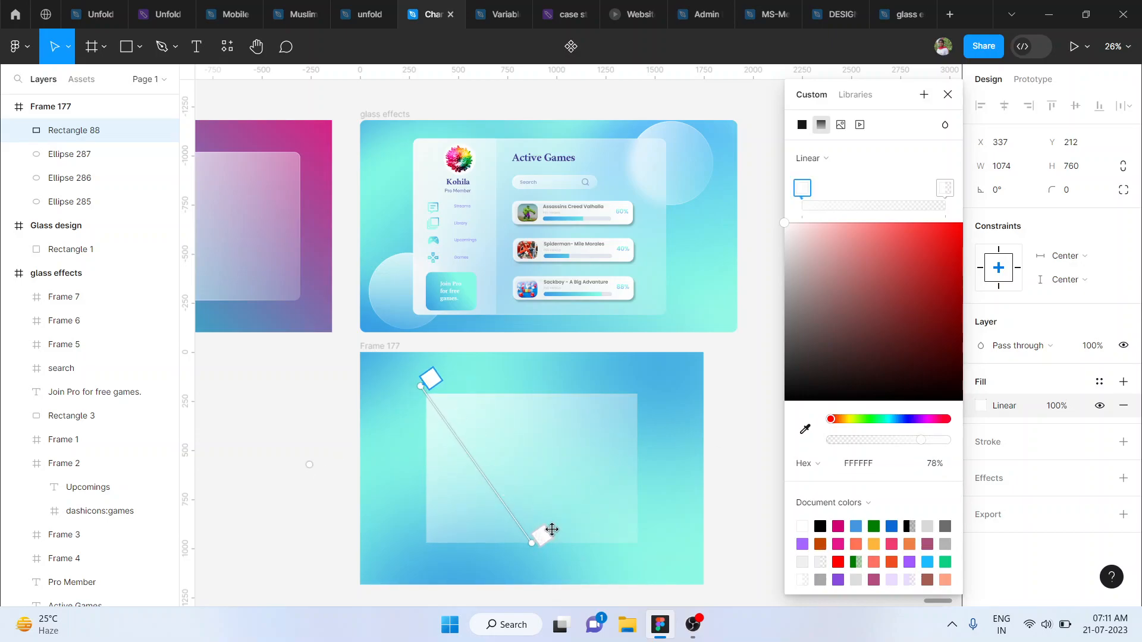
{"action": "left_click_drag", "start_coordinate": [535, 543], "coordinate": [637, 546]}
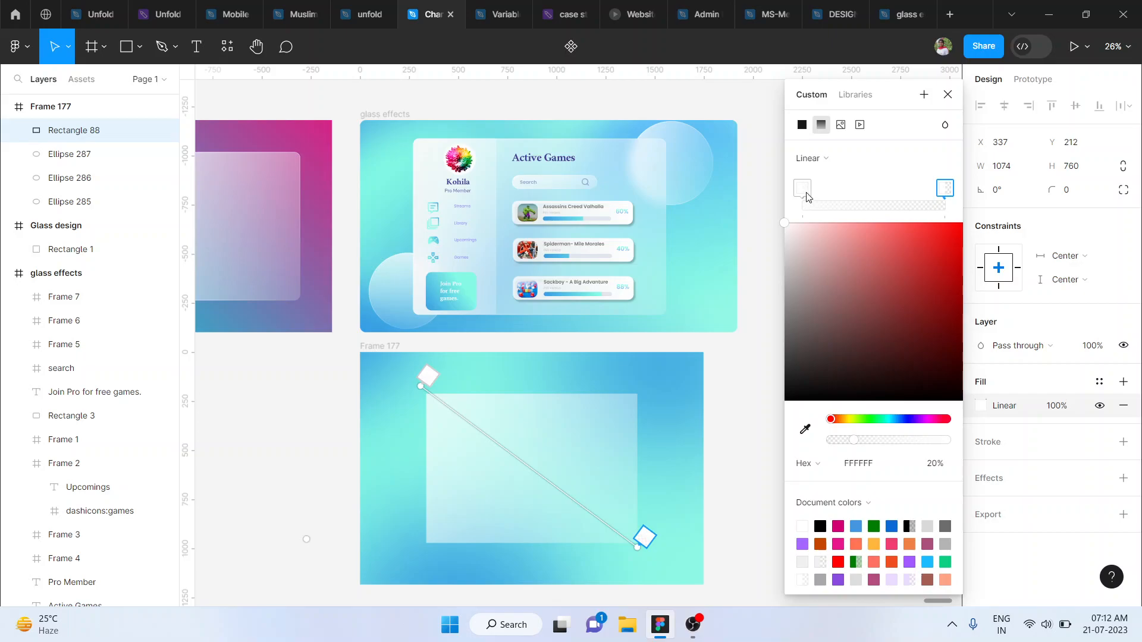
{"action": "left_click", "coordinate": [948, 94]}
{"action": "mouse_move", "coordinate": [1052, 192]}
{"action": "left_mouse_down"}
{"action": "mouse_move", "coordinate": [27, 174]}
{"action": "mouse_move", "coordinate": [395, 178]}
{"action": "left_mouse_up"}
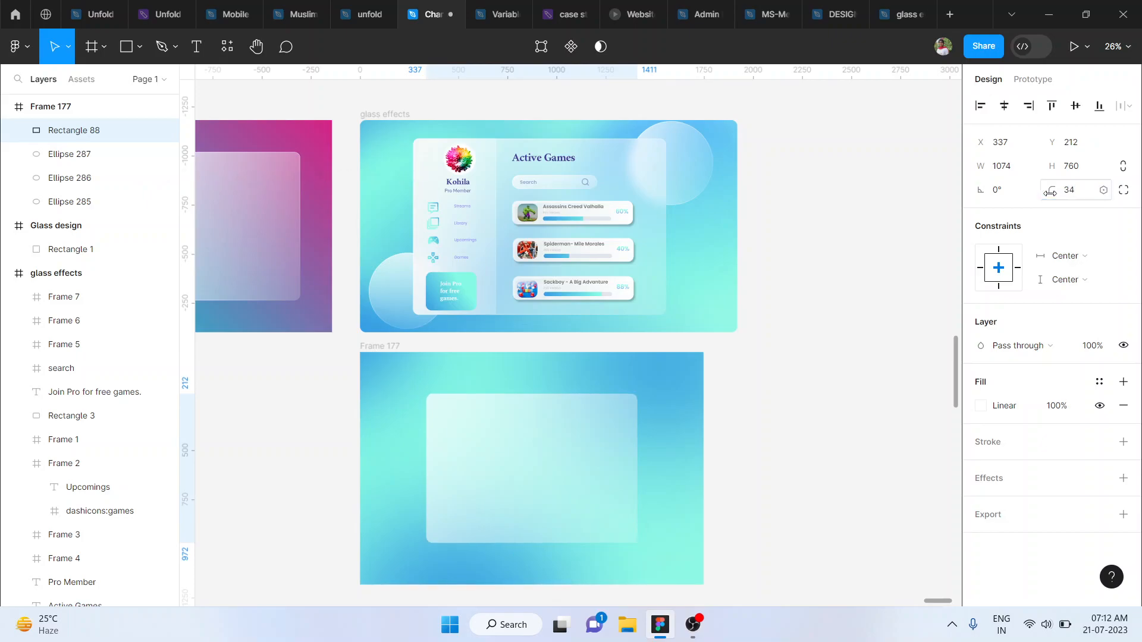
Add a stroke to the rectangle and colour it white FFFFFF
{"action": "left_click", "coordinate": [992, 445]}
{"action": "left_click", "coordinate": [981, 466]}
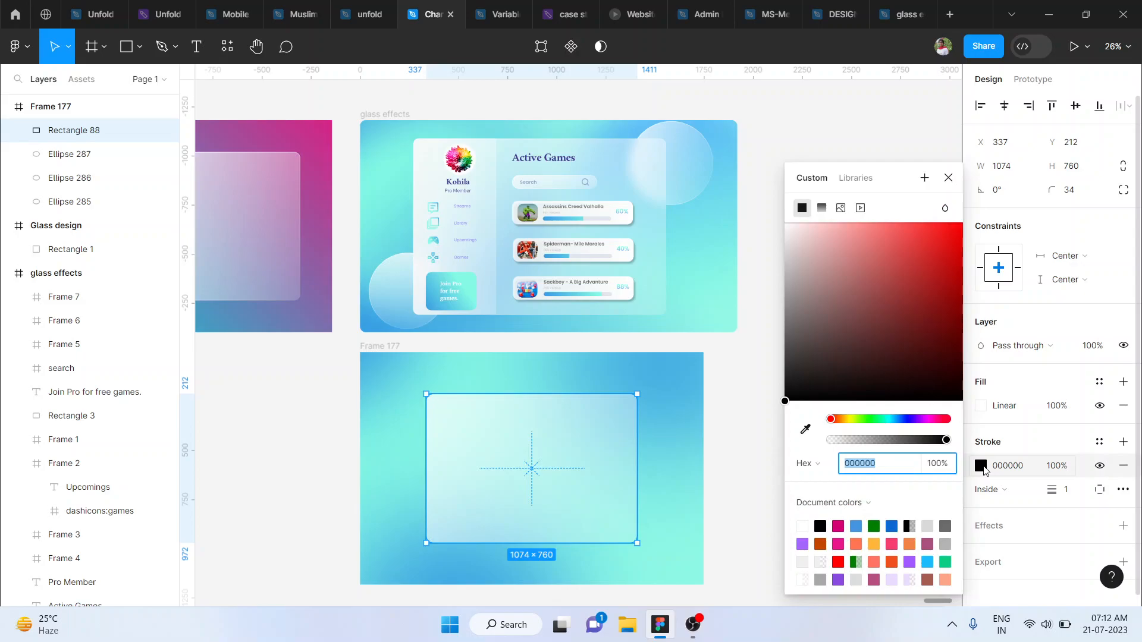
{"action": "type", "text": "ffffff"}
{"action": "key", "text": "Return"}
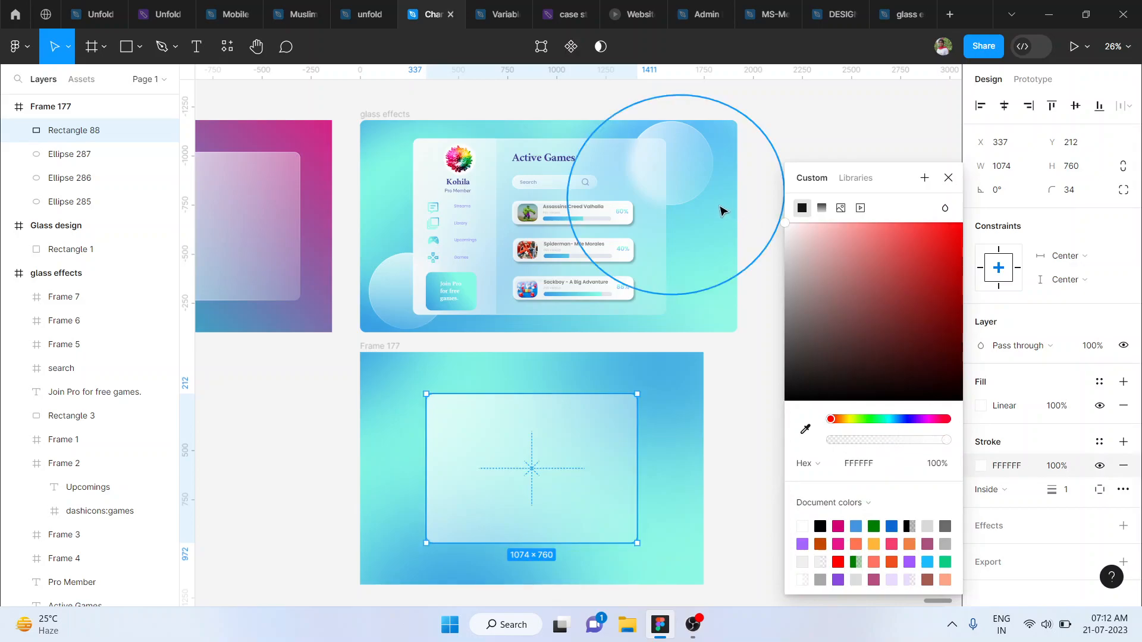
Make the rectangle's stroke a linear gradient running diagonally from the upper-left to the lower-right corner
{"action": "left_click", "coordinate": [822, 207]}
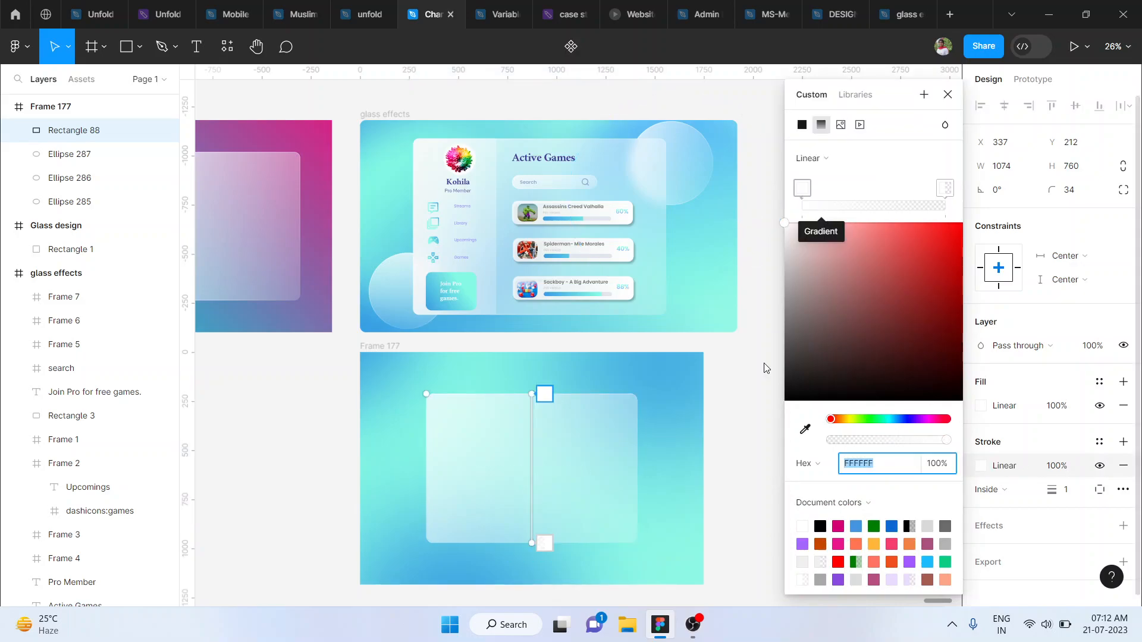
{"action": "left_click_drag", "start_coordinate": [533, 393], "coordinate": [431, 397]}
{"action": "left_click_drag", "start_coordinate": [538, 539], "coordinate": [637, 543]}
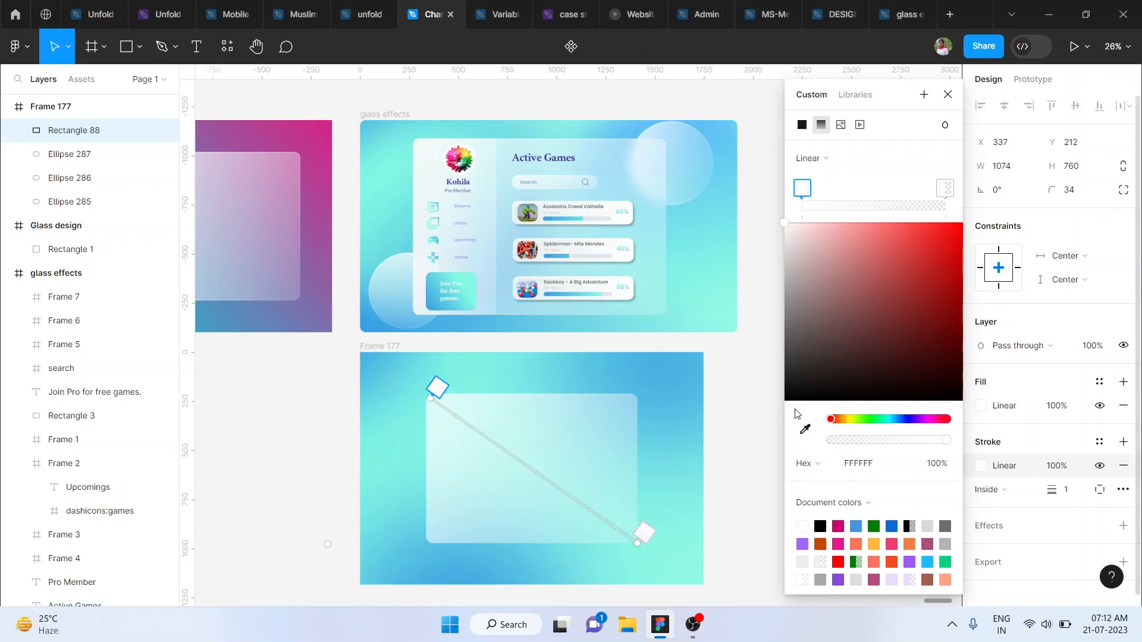
Set the stroke gradient's start stop to 0% opacity and its end stop to 80%
{"action": "left_click", "coordinate": [943, 472]}
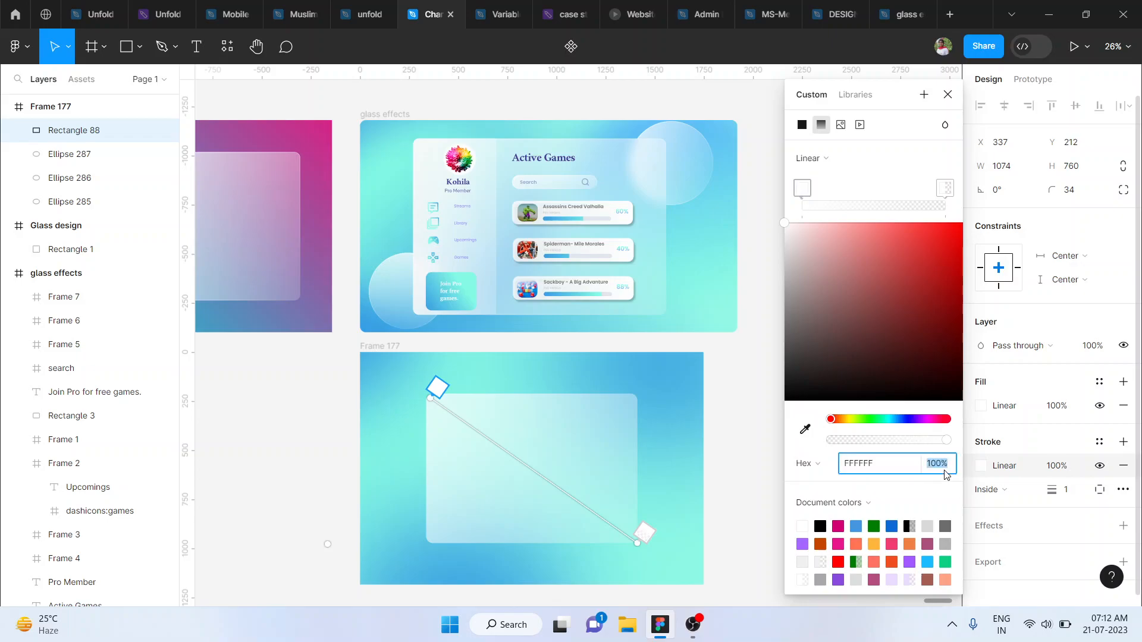
{"action": "type", "text": "76"}
{"action": "type", "text": "0"}
{"action": "key", "text": "Return"}
{"action": "left_click", "coordinate": [945, 189]}
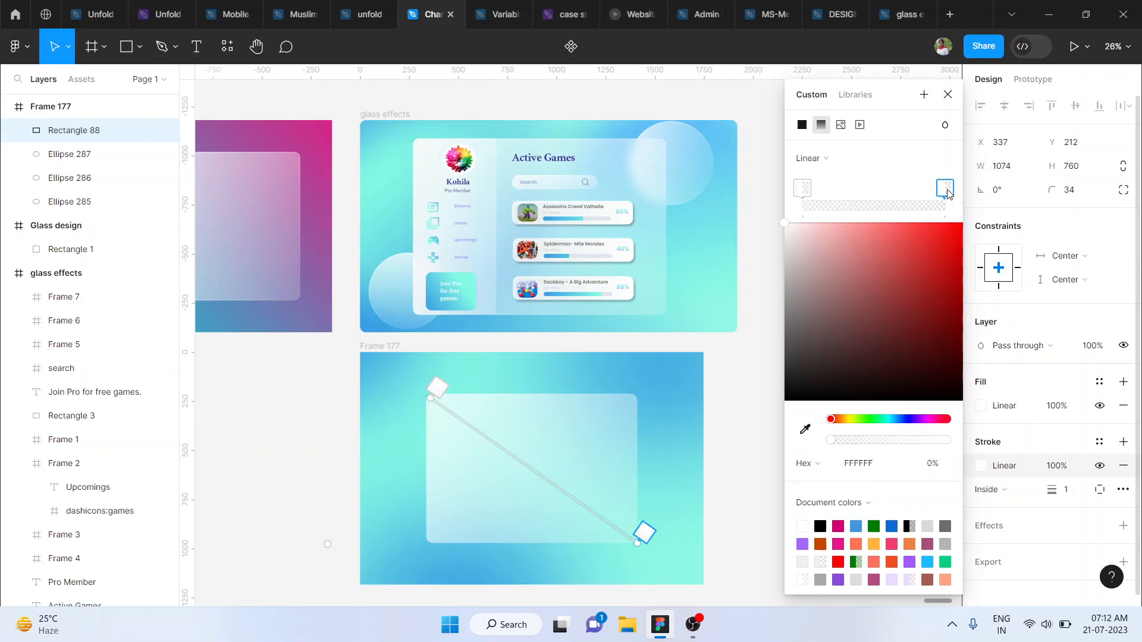
{"action": "left_click", "coordinate": [939, 465]}
{"action": "type", "text": "80"}
{"action": "key", "text": "Return"}
Set the rectangle's stroke weight to 2
{"action": "left_click", "coordinate": [1067, 488]}
{"action": "type", "text": "2"}
{"action": "key", "text": "Return"}
{"action": "left_click", "coordinate": [948, 94]}
{"action": "left_click", "coordinate": [833, 446]}
{"action": "scroll", "coordinate": [485, 574], "scroll_direction": "up", "scroll_amount": 5}
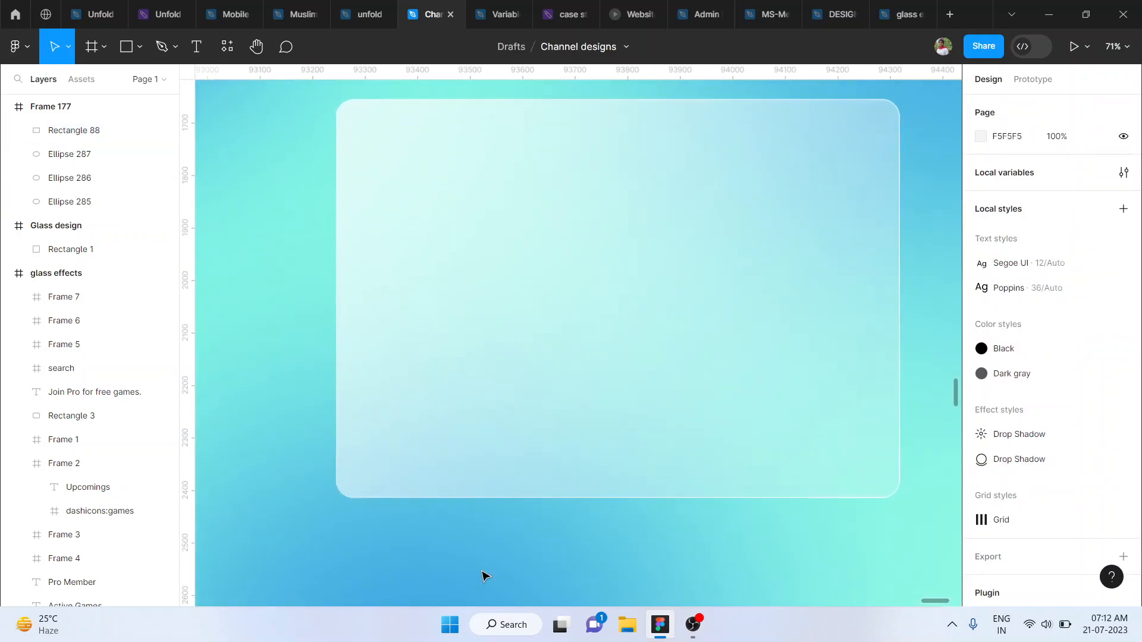
{"action": "scroll", "coordinate": [744, 536], "scroll_direction": "right", "scroll_amount": 2}
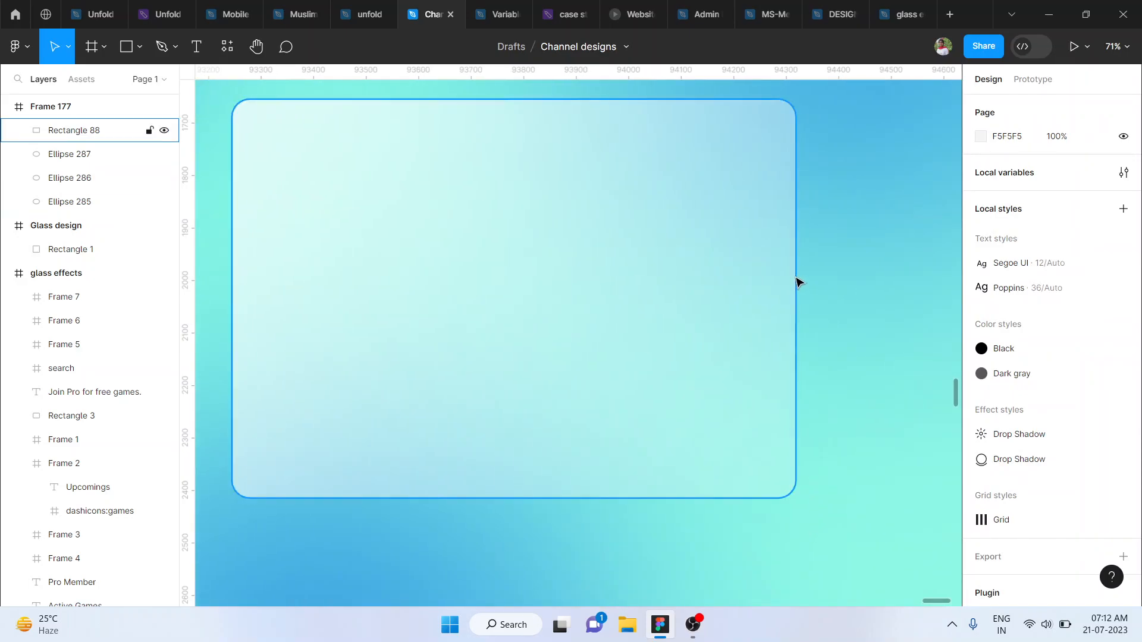
{"action": "scroll", "coordinate": [799, 284], "scroll_direction": "down", "scroll_amount": 5}
{"action": "scroll", "coordinate": [799, 282], "scroll_direction": "left", "scroll_amount": 2}
{"action": "scroll", "coordinate": [799, 282], "scroll_direction": "up", "scroll_amount": 1}
{"action": "scroll", "coordinate": [833, 309], "scroll_direction": "up", "scroll_amount": 2}
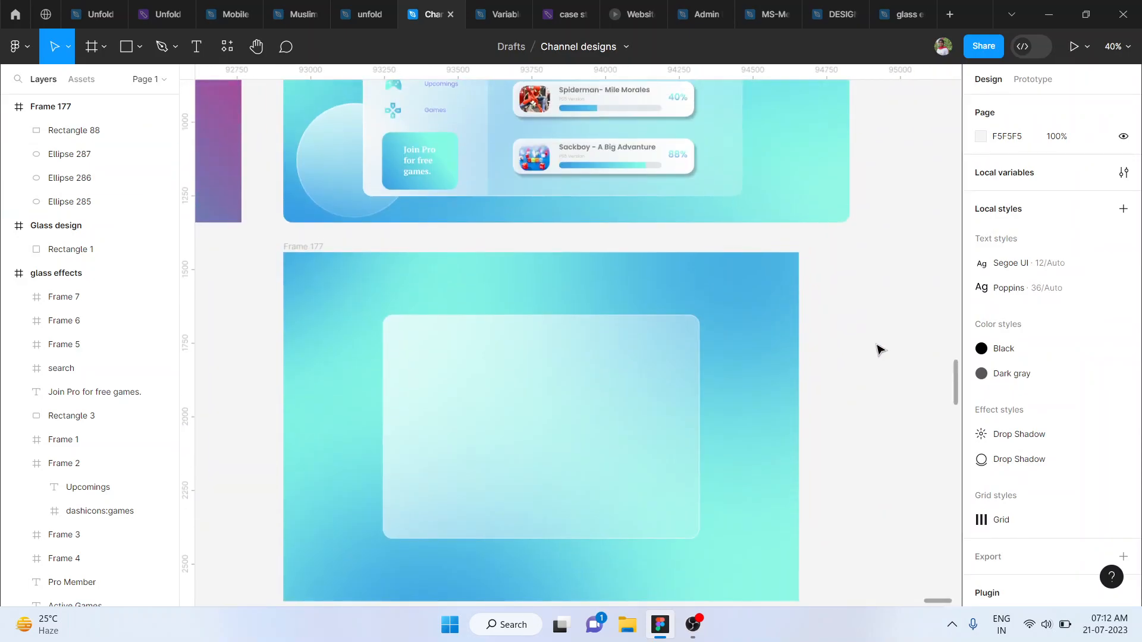
{"action": "key", "text": "o"}
{"action": "scroll", "coordinate": [875, 343], "scroll_direction": "right", "scroll_amount": 1}
{"action": "scroll", "coordinate": [875, 343], "scroll_direction": "up", "scroll_amount": 1}
{"action": "scroll", "coordinate": [875, 343], "scroll_direction": "down", "scroll_amount": 2}
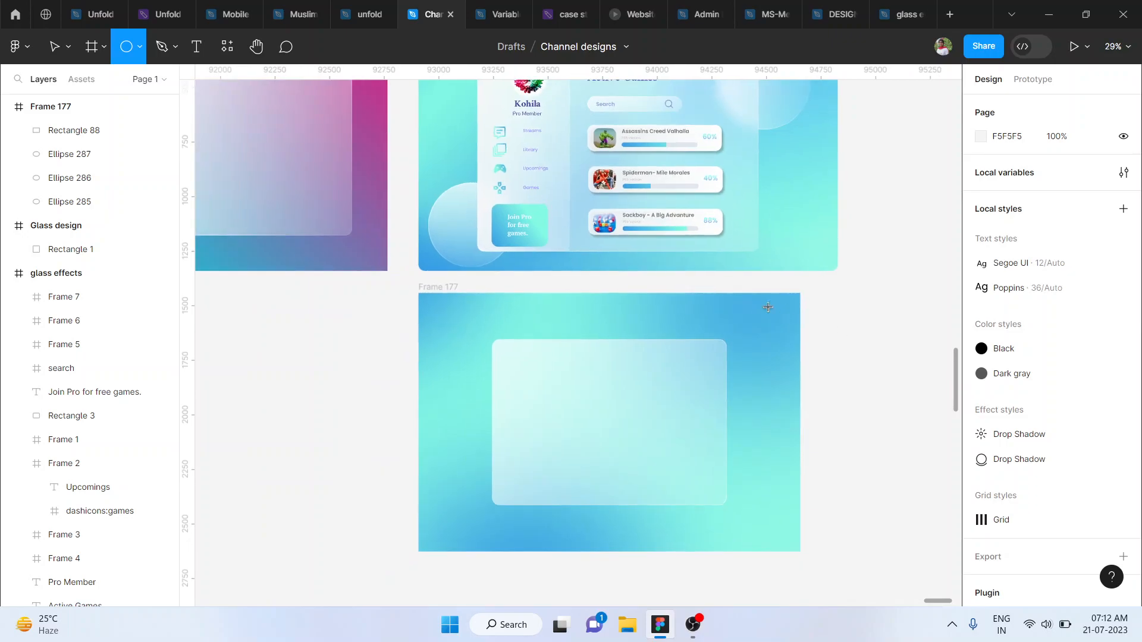
{"action": "key", "text": "v"}
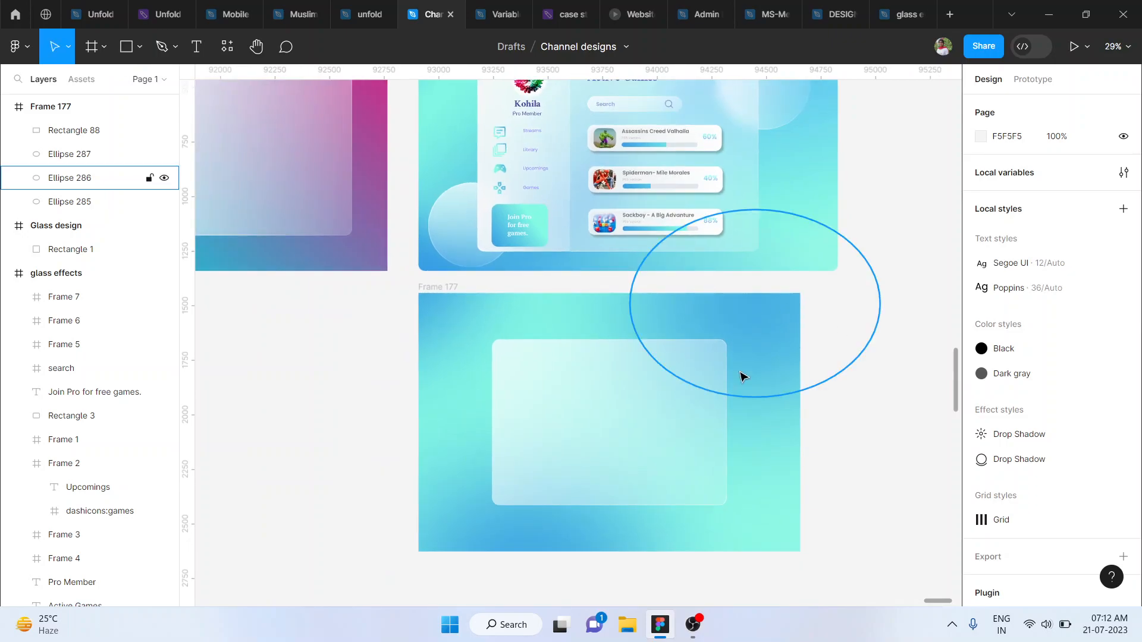
Add a background blur effect to the glass rectangle and adjust its blur amount
{"action": "left_click", "coordinate": [658, 439]}
{"action": "left_click", "coordinate": [1023, 521]}
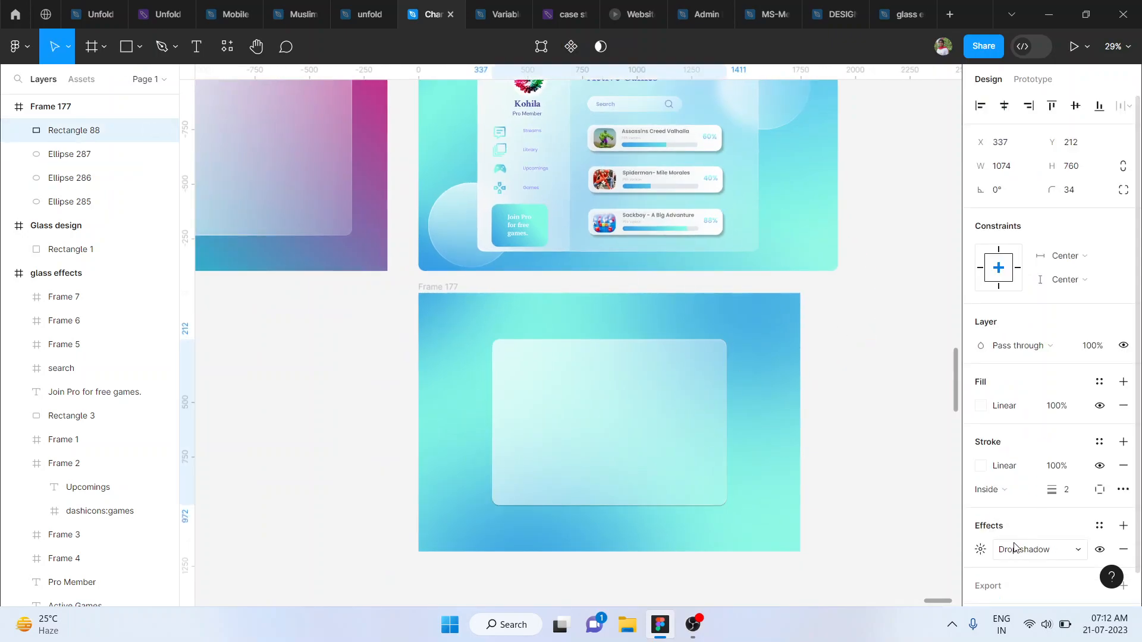
{"action": "left_click", "coordinate": [1020, 550]}
{"action": "left_click", "coordinate": [1036, 585]}
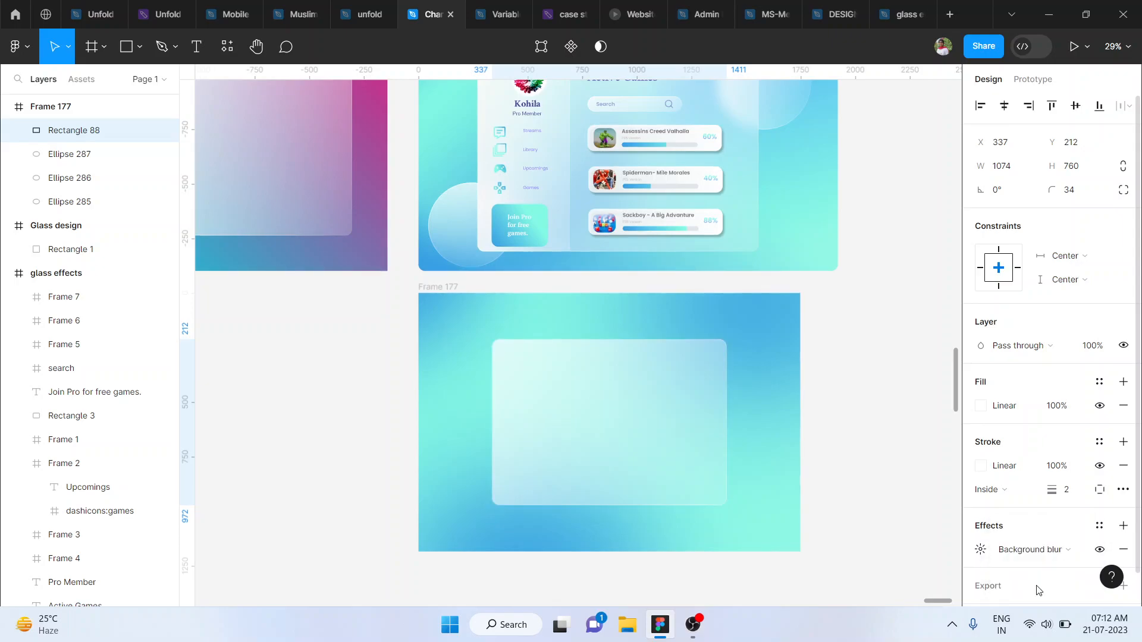
{"action": "left_click", "coordinate": [981, 550]}
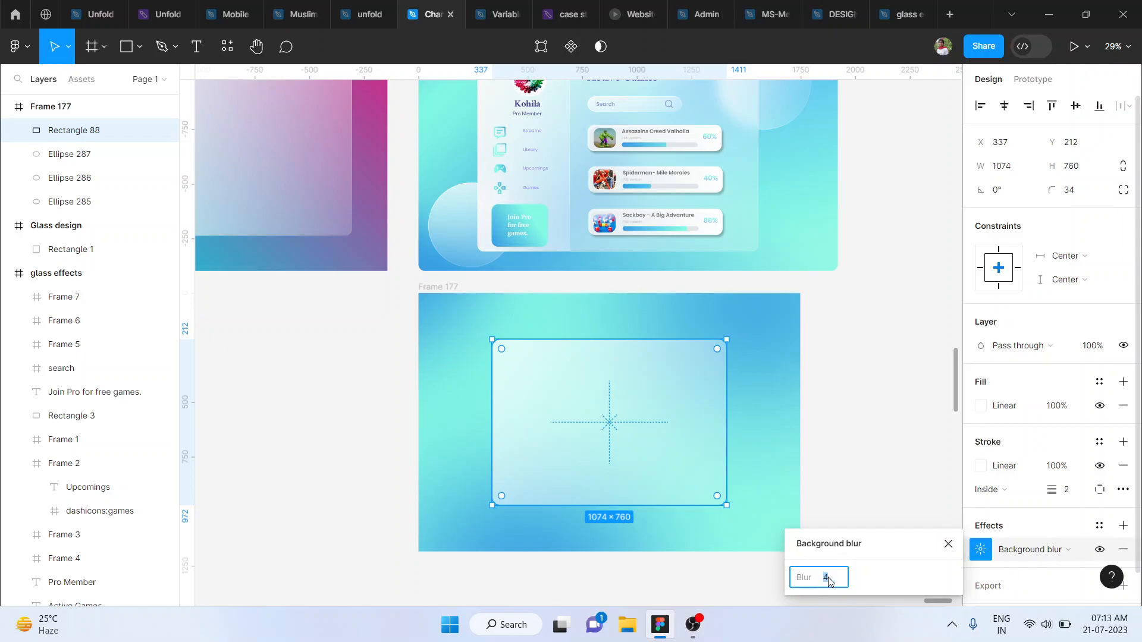
{"action": "left_click", "coordinate": [898, 435]}
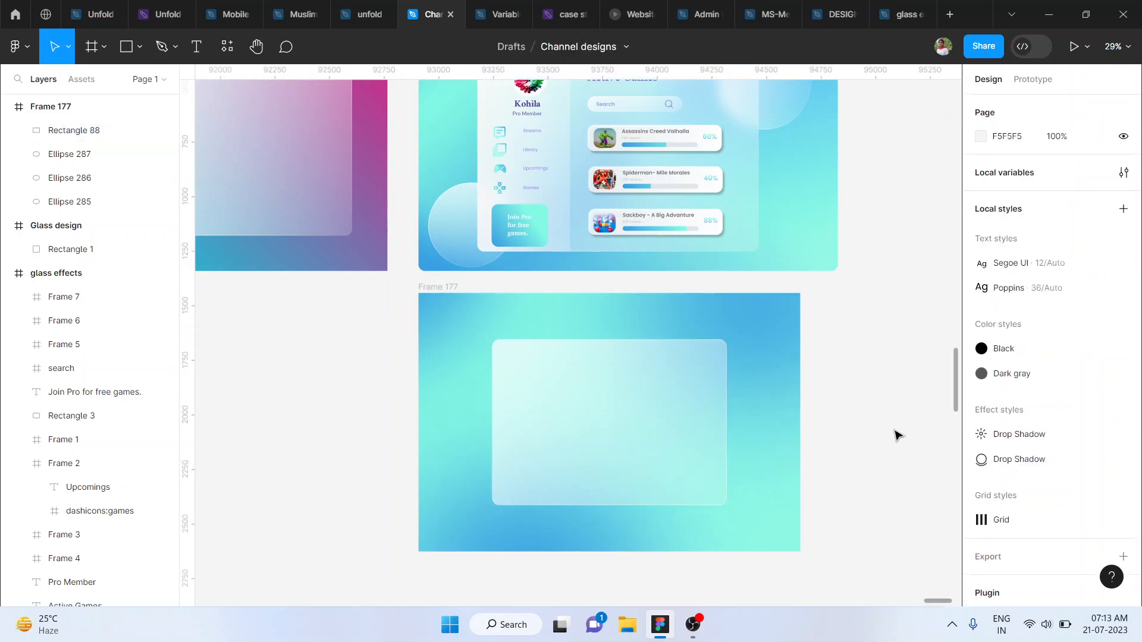
Draw a circle about 398 × 398 over the glass rectangle's upper-right corner
{"action": "scroll", "coordinate": [898, 434], "scroll_direction": "right", "scroll_amount": 4}
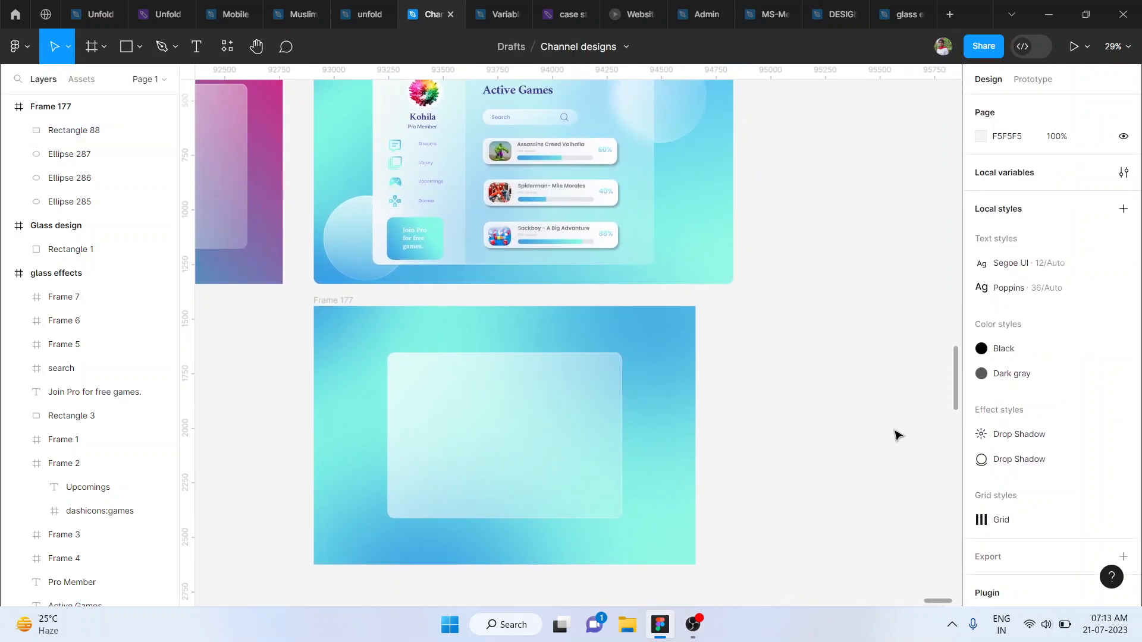
{"action": "key", "text": "o"}
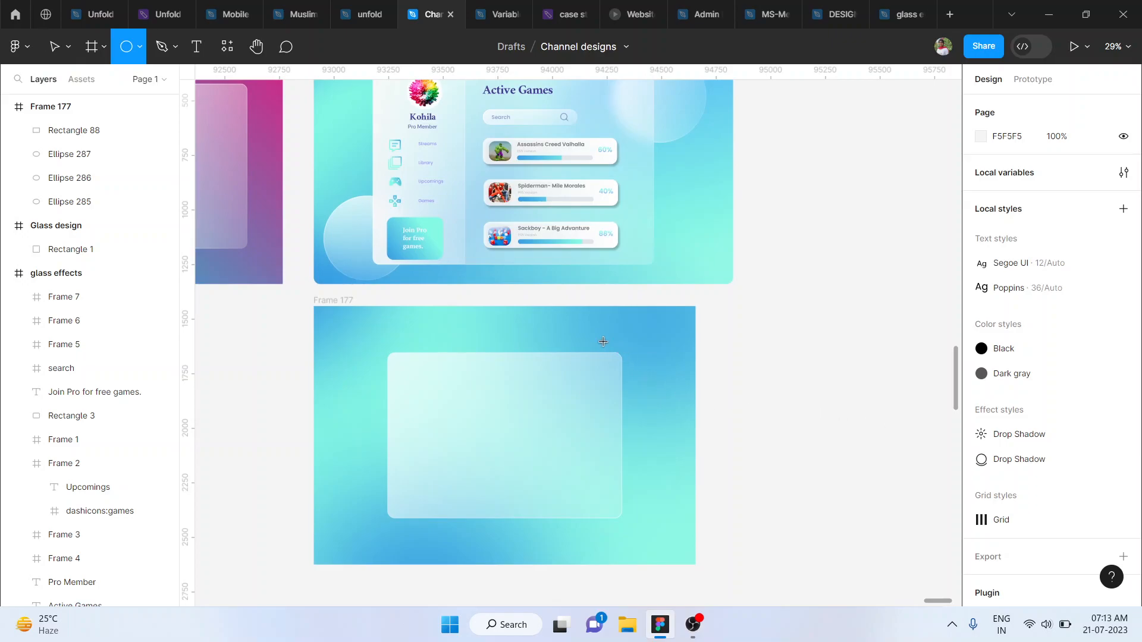
{"action": "mouse_move", "coordinate": [591, 337]}
{"action": "left_mouse_down"}
{"action": "mouse_move", "coordinate": [677, 424]}
{"action": "mouse_move", "coordinate": [634, 375]}
{"action": "left_mouse_up"}
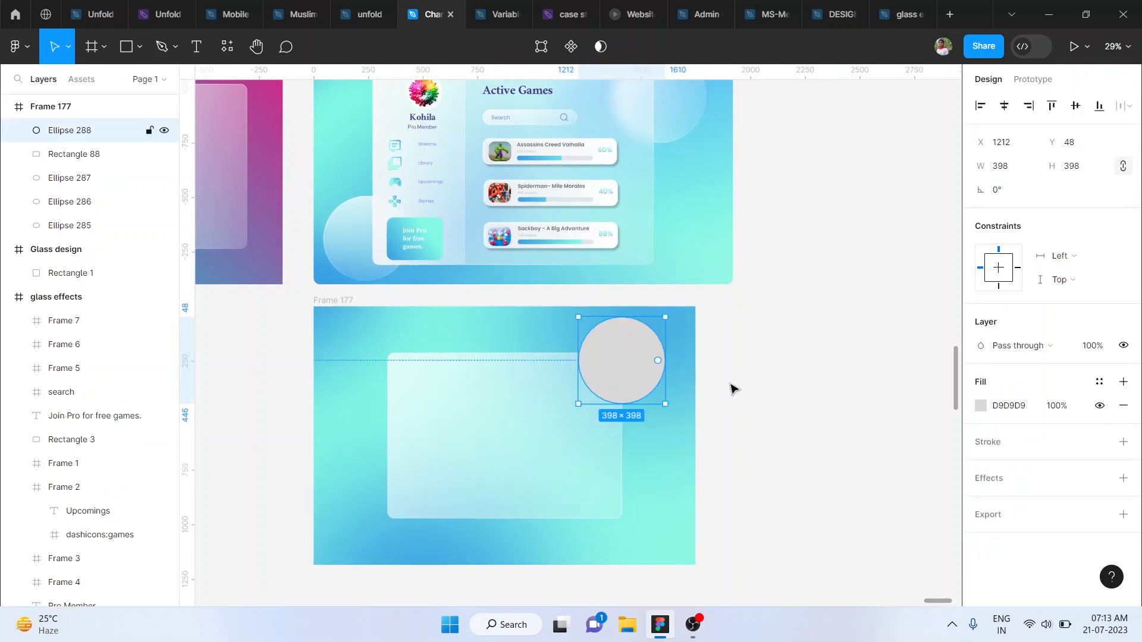
{"action": "left_click", "coordinate": [982, 407]}
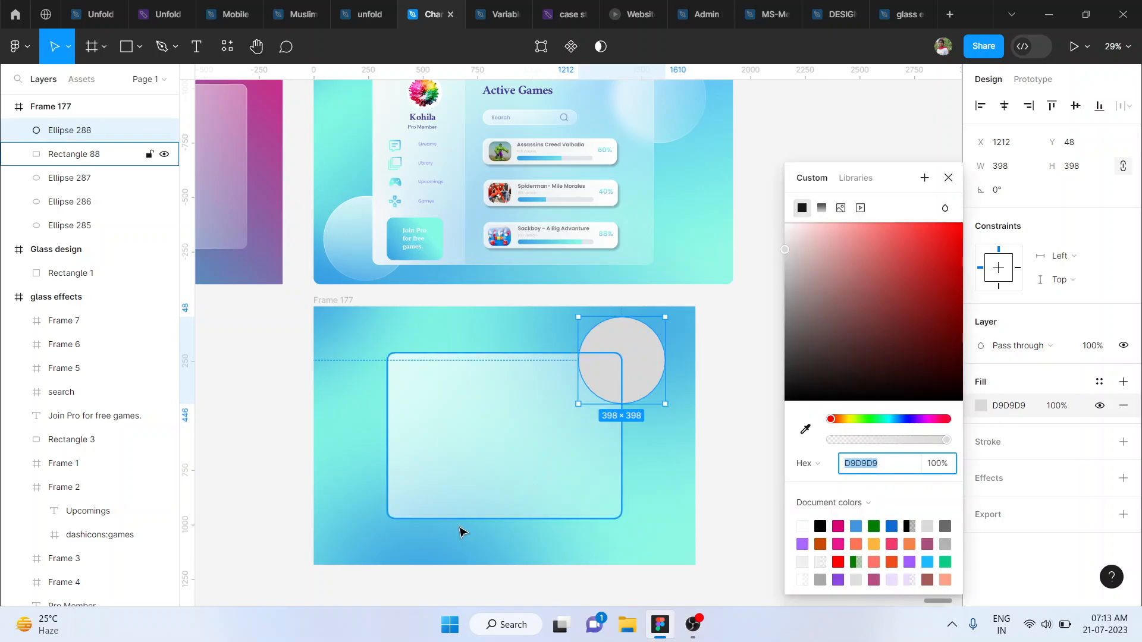
Copy the glass rectangle's properties onto the circle and bring the rectangle to the front
{"action": "left_click", "coordinate": [503, 448]}
{"action": "right_click", "coordinate": [502, 447]}
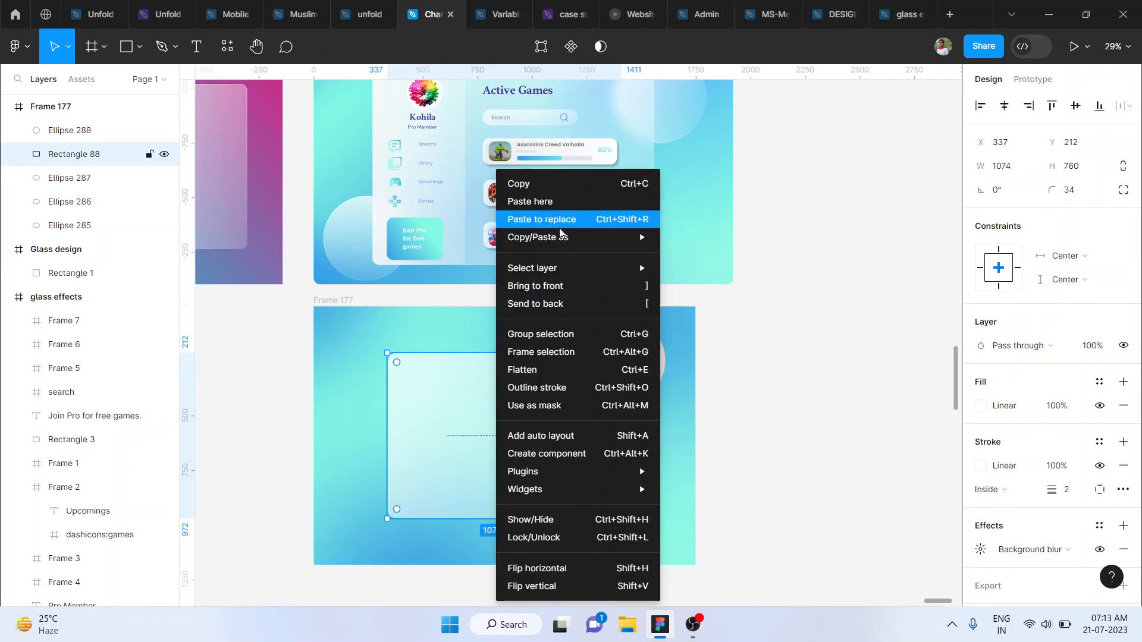
{"action": "mouse_move", "coordinate": [565, 238]}
{"action": "left_click", "coordinate": [725, 307]}
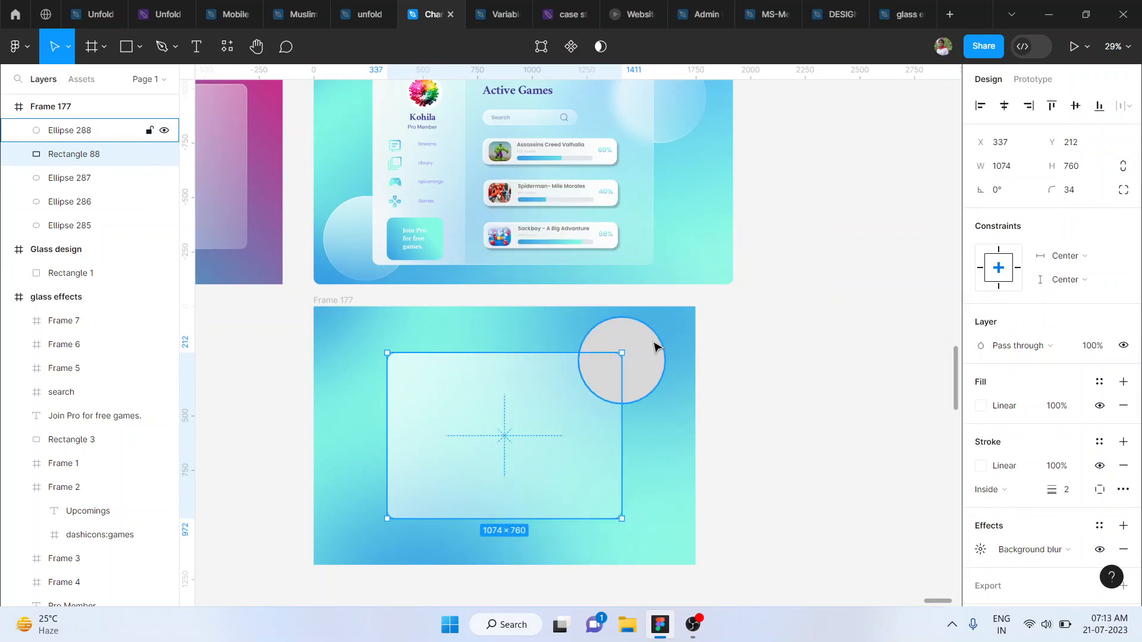
{"action": "left_click", "coordinate": [654, 342]}
{"action": "right_click", "coordinate": [651, 344]}
{"action": "mouse_move", "coordinate": [779, 237]}
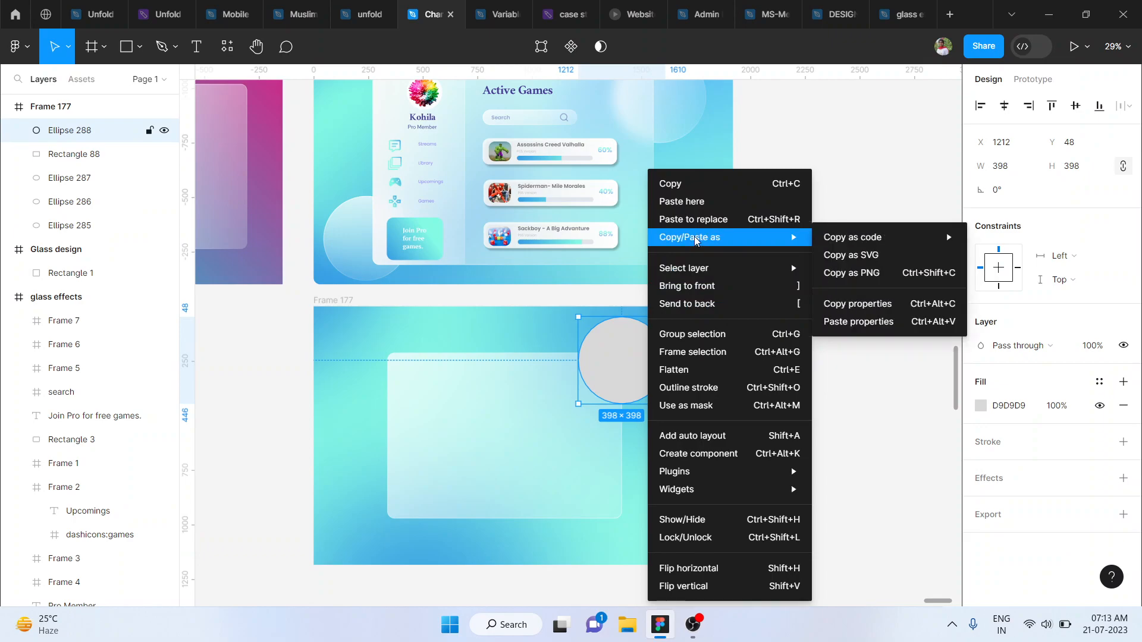
{"action": "left_click", "coordinate": [859, 322]}
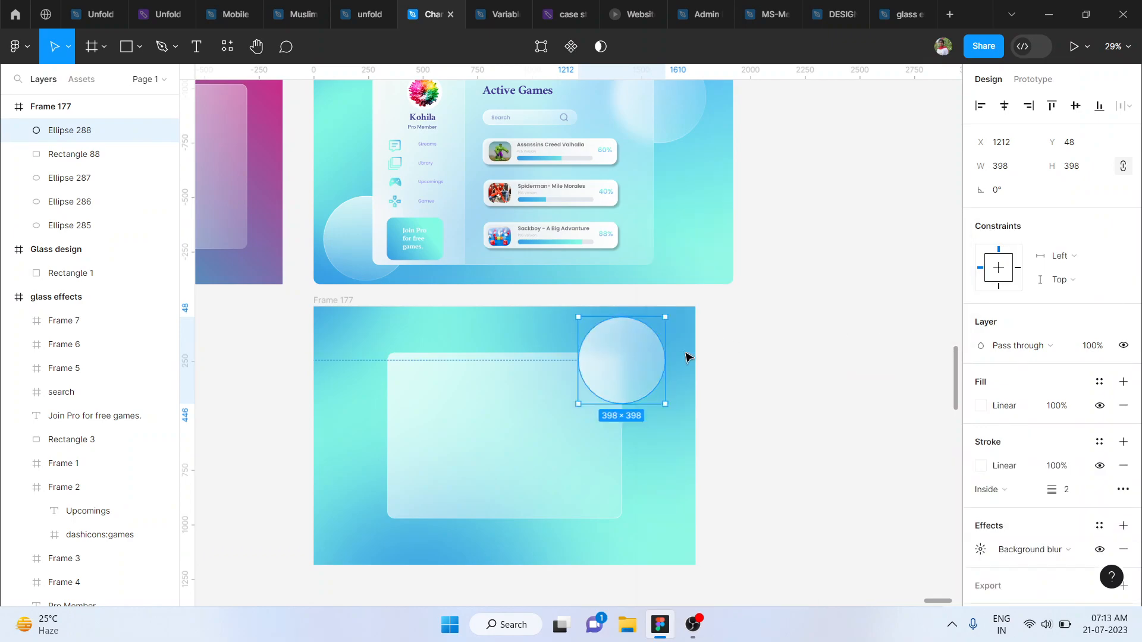
{"action": "right_click", "coordinate": [513, 426]}
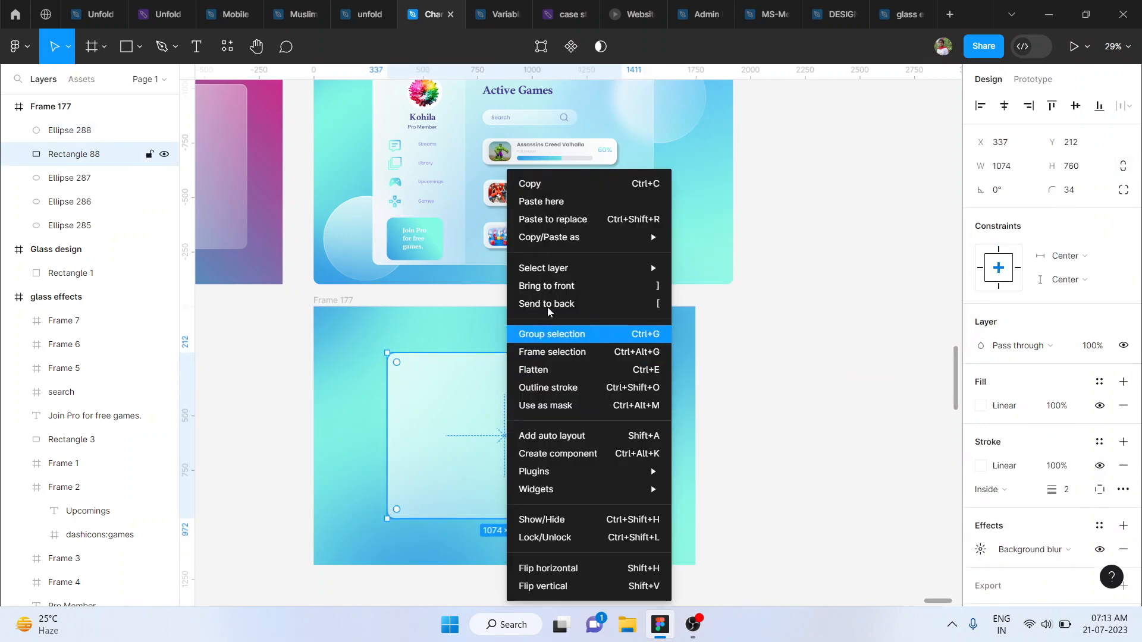
{"action": "left_click", "coordinate": [544, 286]}
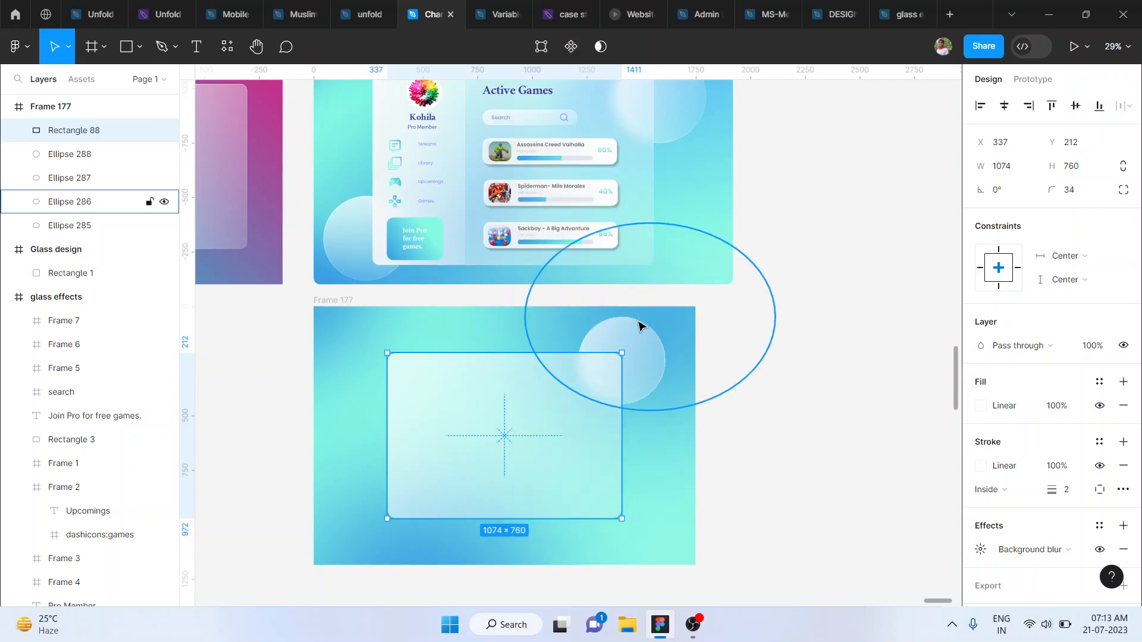
Duplicate the glass circle to the rectangle's lower-left corner and bring the rectangle in front of the copy
{"action": "left_click_drag", "start_coordinate": [648, 349], "coordinate": [408, 516]}
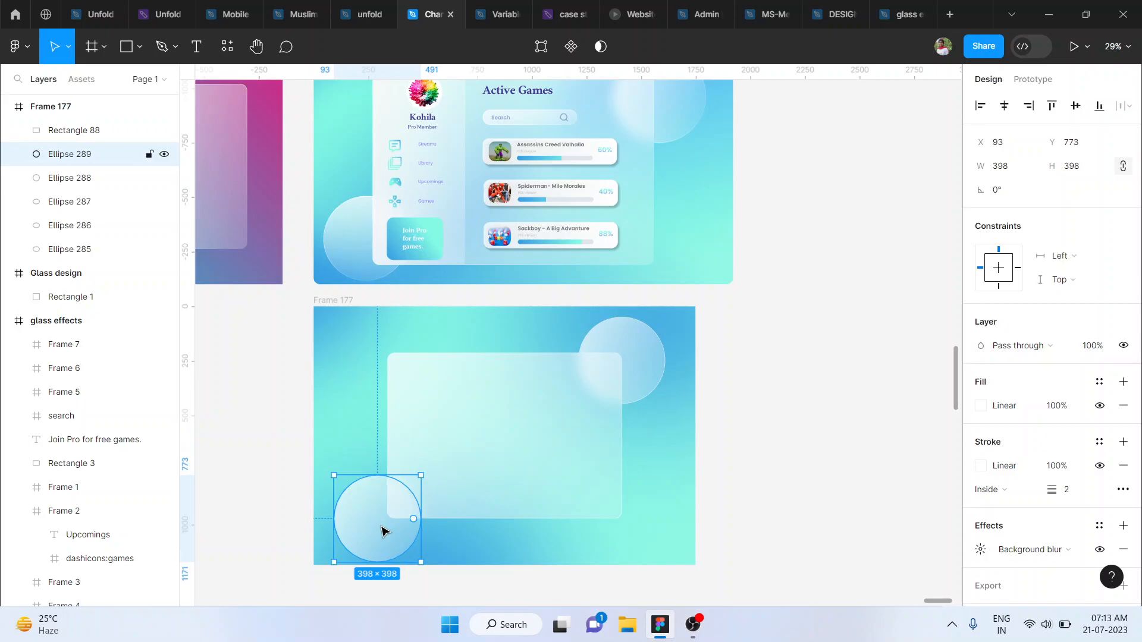
{"action": "left_click_drag", "start_coordinate": [394, 536], "coordinate": [395, 530]}
{"action": "left_click", "coordinate": [523, 480]}
{"action": "right_click", "coordinate": [523, 479]}
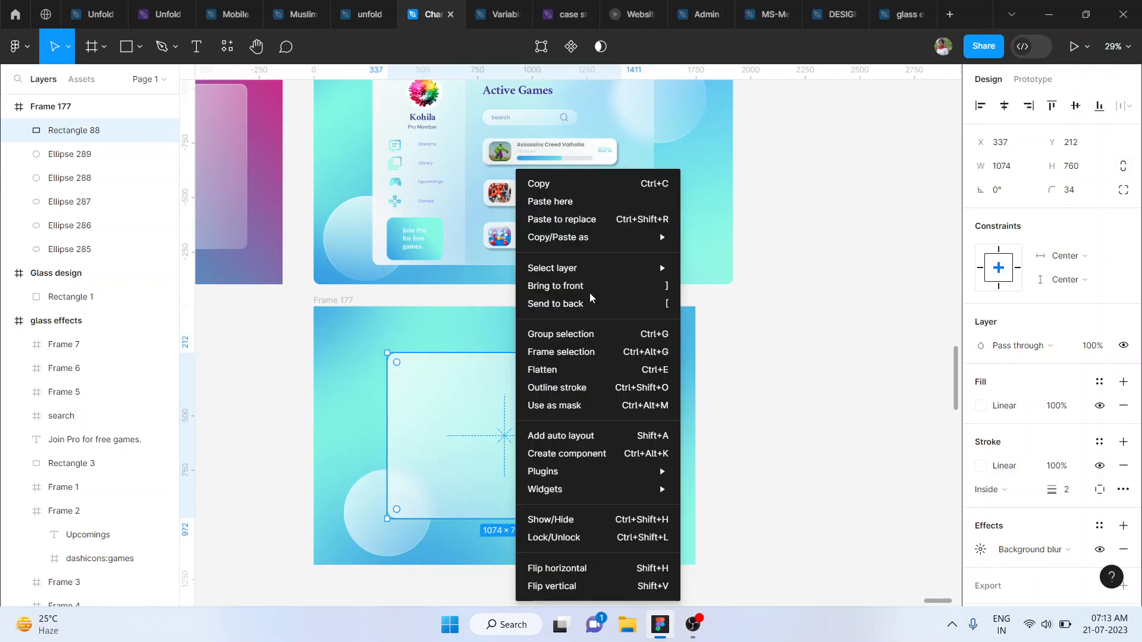
{"action": "left_click", "coordinate": [583, 285]}
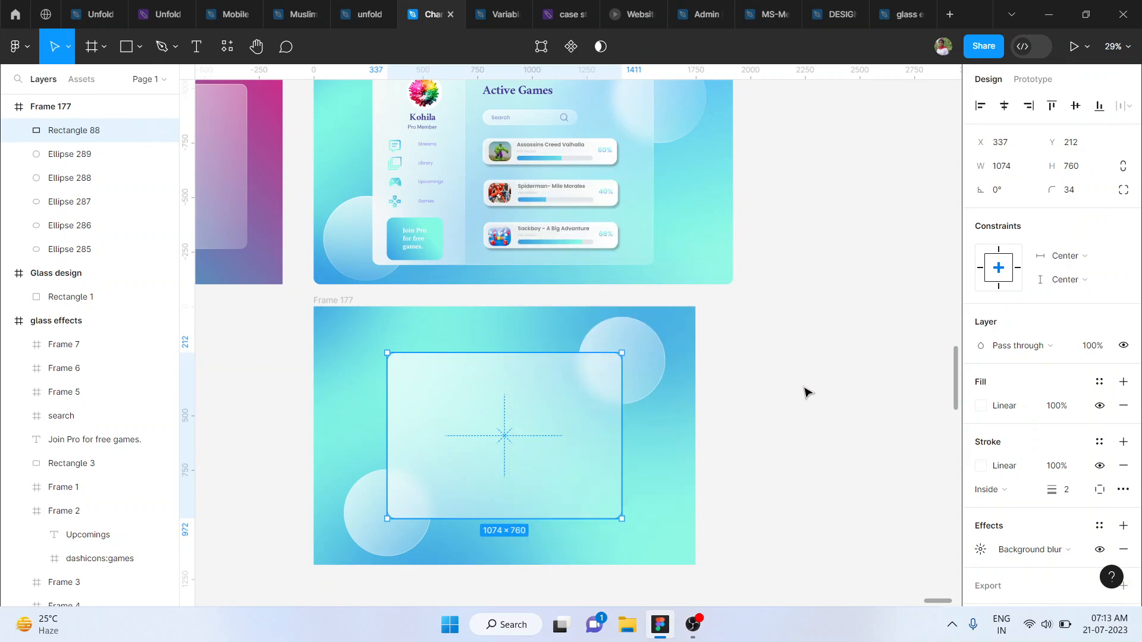
{"action": "left_click", "coordinate": [813, 472]}
{"action": "scroll", "coordinate": [813, 472], "scroll_direction": "down", "scroll_amount": 2}
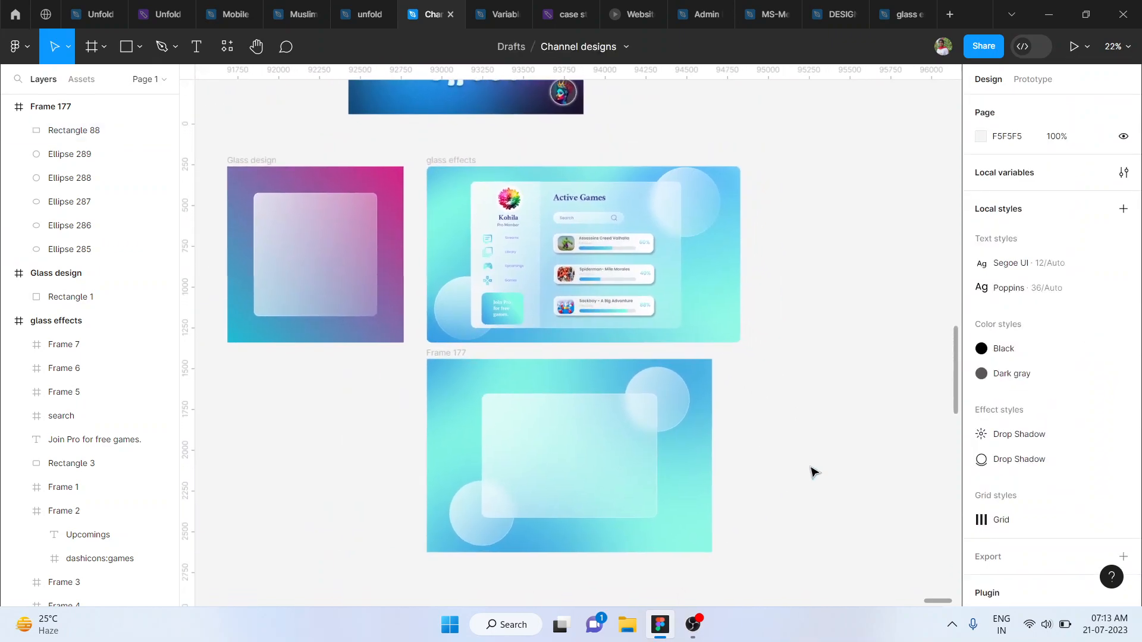
{"action": "scroll", "coordinate": [813, 472], "scroll_direction": "down", "scroll_amount": 2}
{"action": "scroll", "coordinate": [609, 352], "scroll_direction": "up", "scroll_amount": 4}
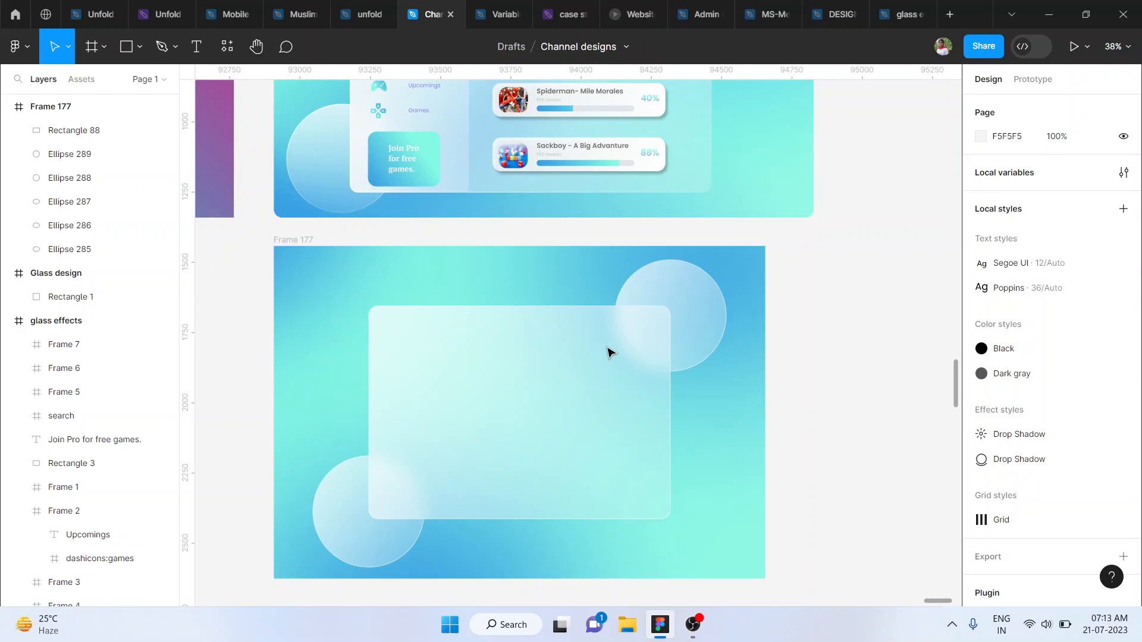
{"action": "scroll", "coordinate": [607, 352], "scroll_direction": "left", "scroll_amount": 1}
{"action": "scroll", "coordinate": [608, 351], "scroll_direction": "down", "scroll_amount": 1}
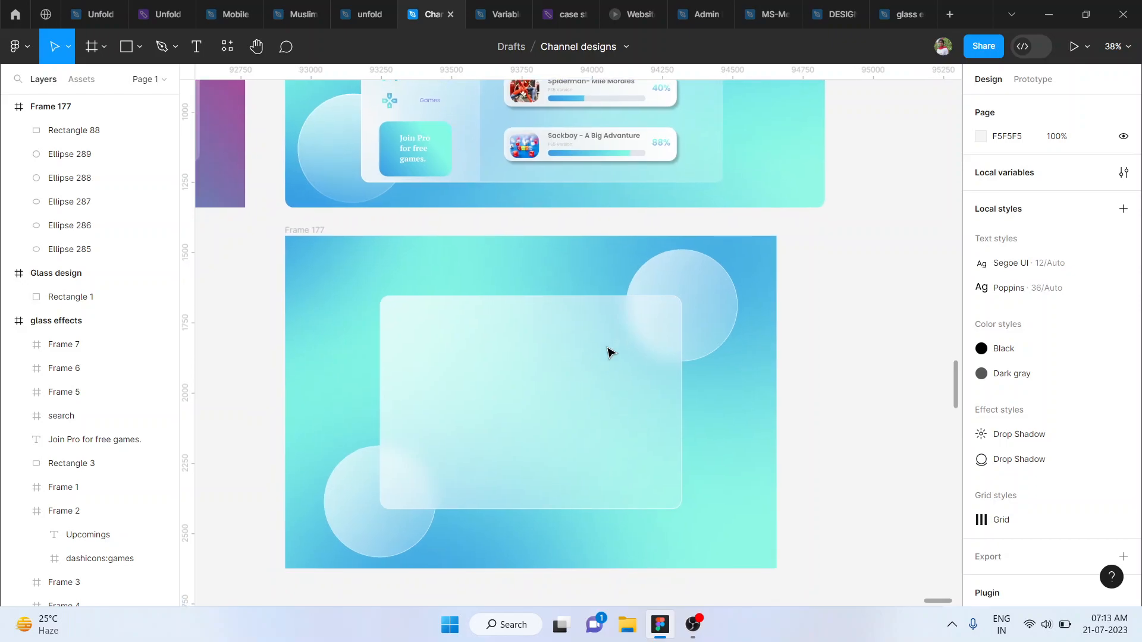